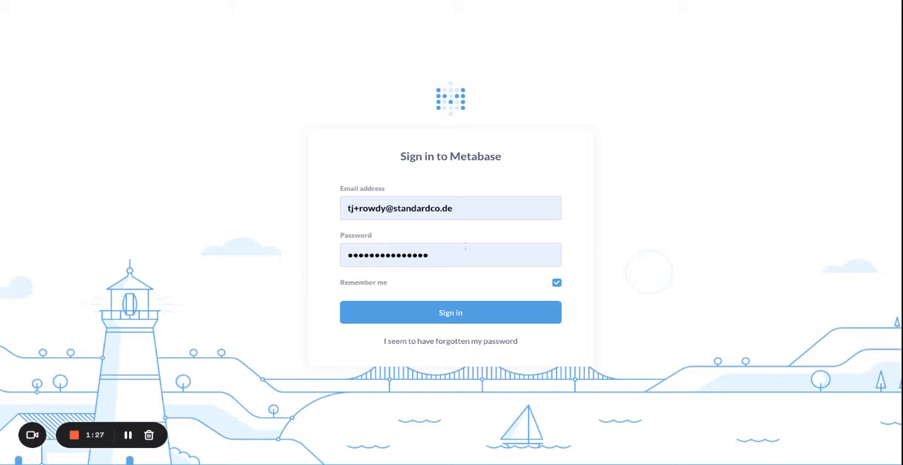
Sign in to Metabase with the prefilled account credentials.
{"action": "left_click", "coordinate": [428, 310]}
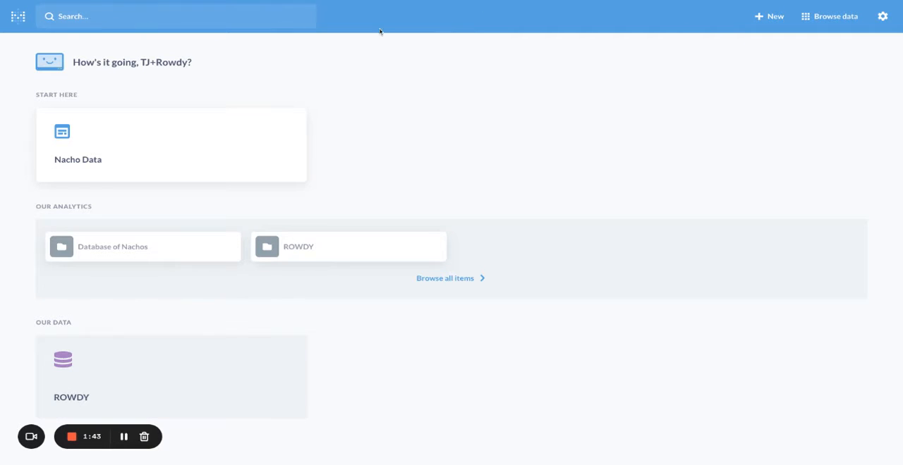
{"action": "left_click", "coordinate": [157, 21]}
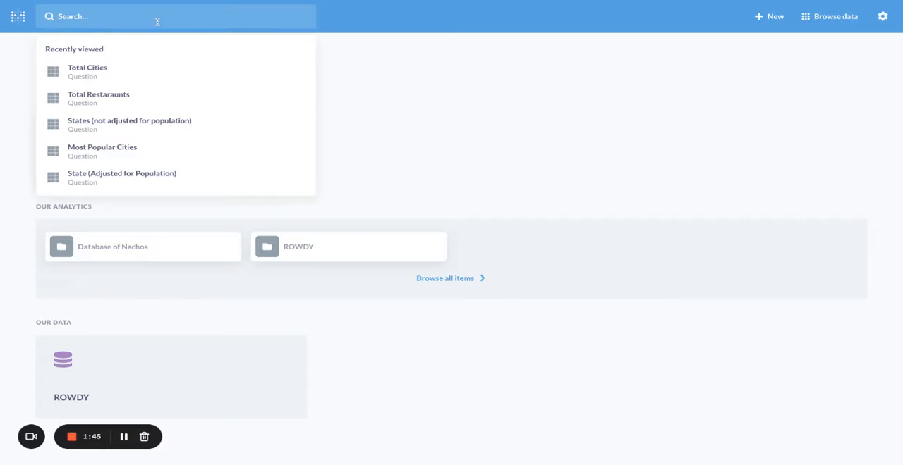
{"action": "left_click", "coordinate": [393, 67]}
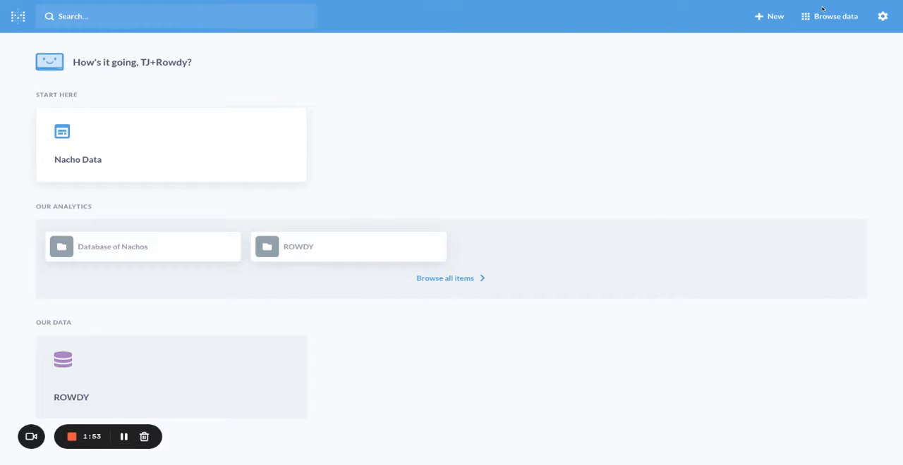
{"action": "left_click", "coordinate": [763, 17]}
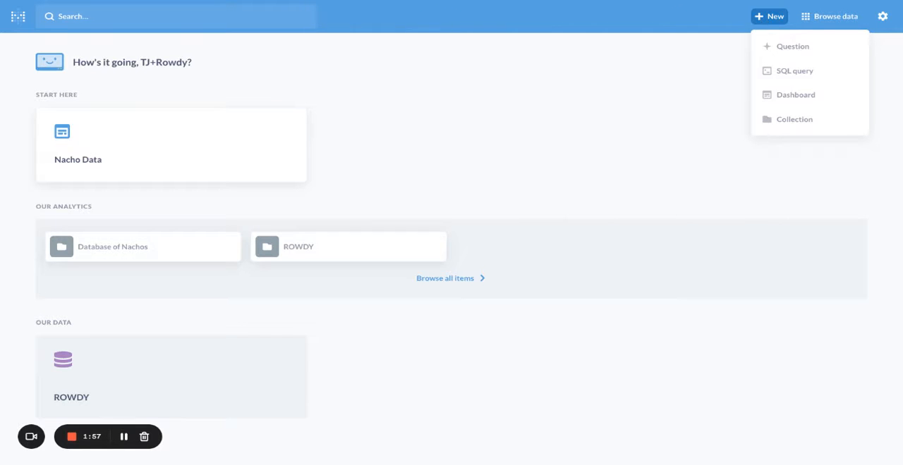
{"action": "left_click", "coordinate": [837, 19]}
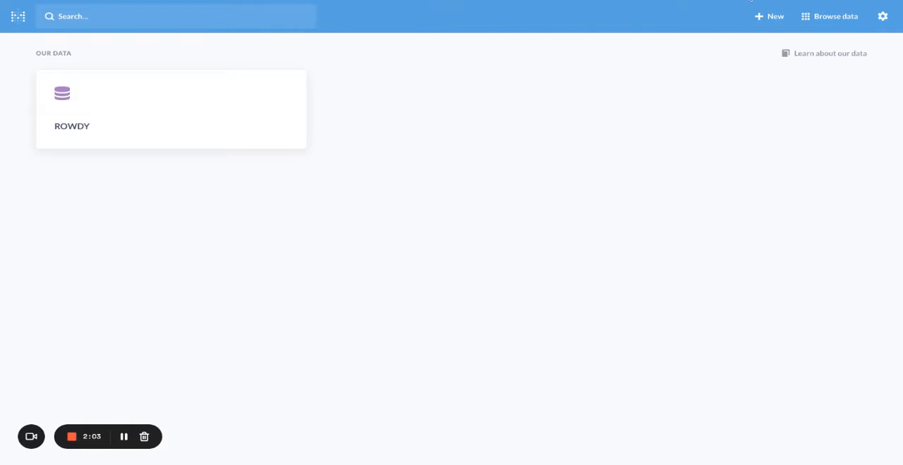
{"action": "left_click", "coordinate": [882, 17]}
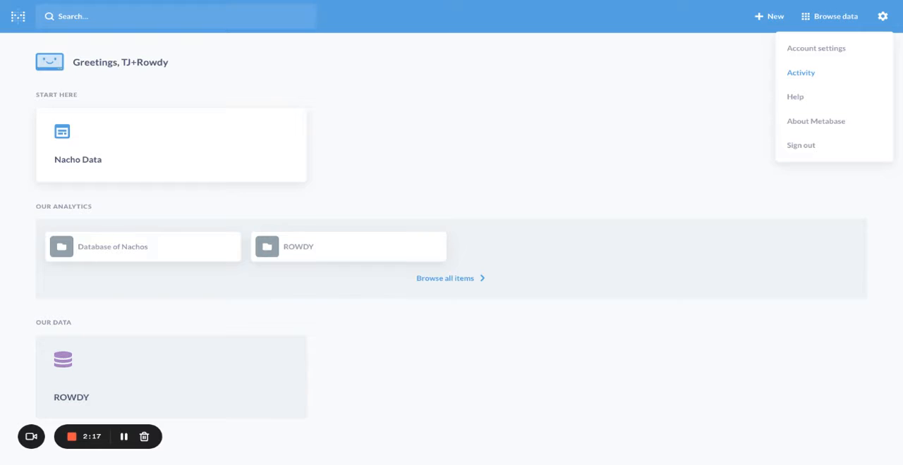
{"action": "left_click", "coordinate": [616, 62]}
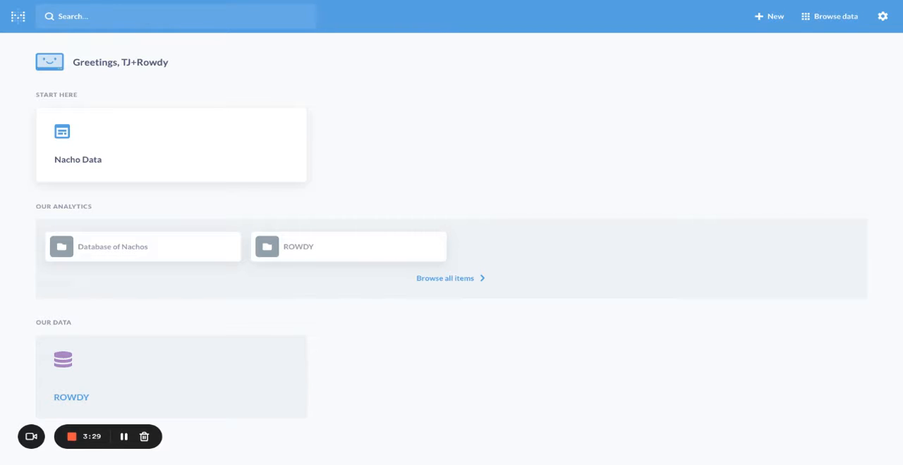
Open the Rowdy Countries table from the ROWDY database.
{"action": "left_click", "coordinate": [77, 402]}
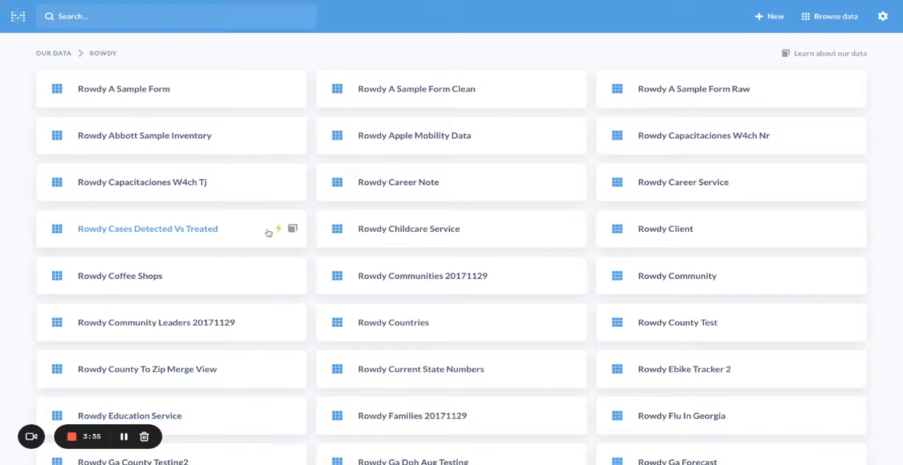
{"action": "scroll", "coordinate": [626, 219], "scroll_direction": "down", "scroll_amount": 10}
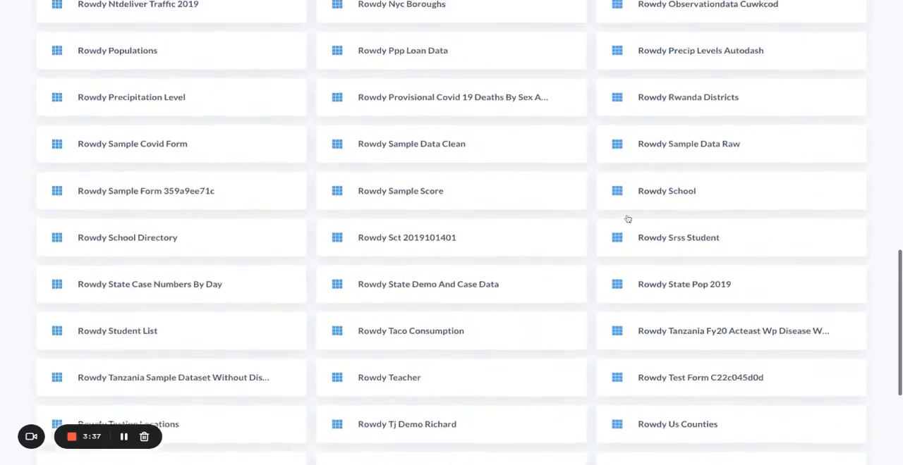
{"action": "scroll", "coordinate": [627, 219], "scroll_direction": "down", "scroll_amount": 5}
{"action": "scroll", "coordinate": [627, 219], "scroll_direction": "up", "scroll_amount": 15}
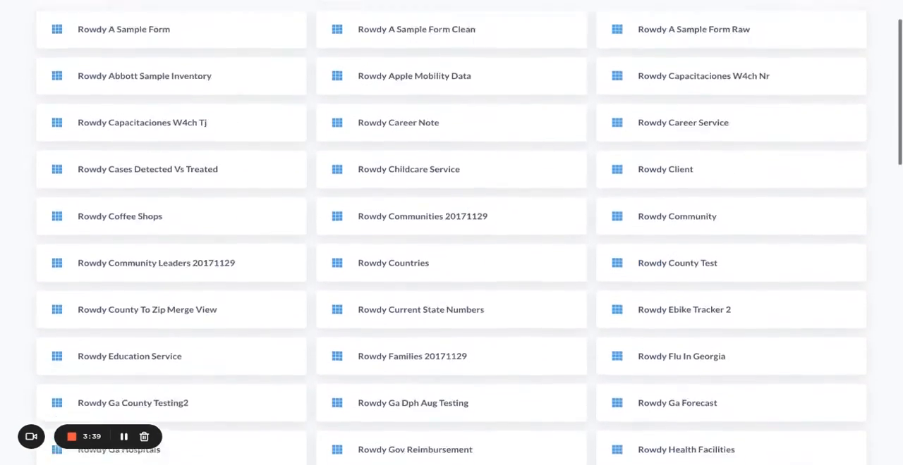
{"action": "scroll", "coordinate": [628, 219], "scroll_direction": "up", "scroll_amount": 2}
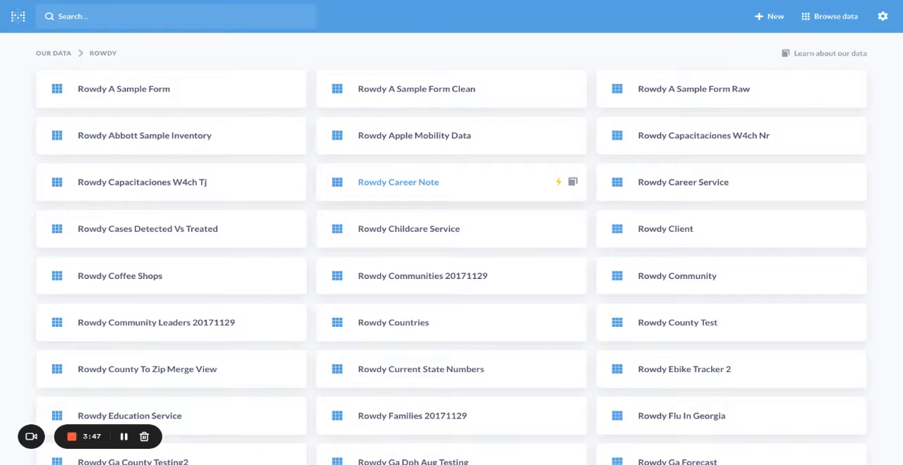
{"action": "scroll", "coordinate": [459, 218], "scroll_direction": "down", "scroll_amount": 1}
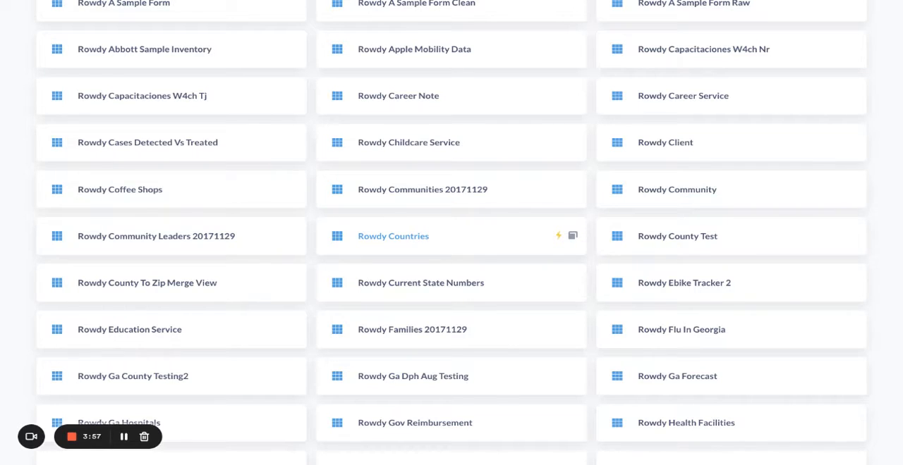
{"action": "left_click", "coordinate": [408, 240]}
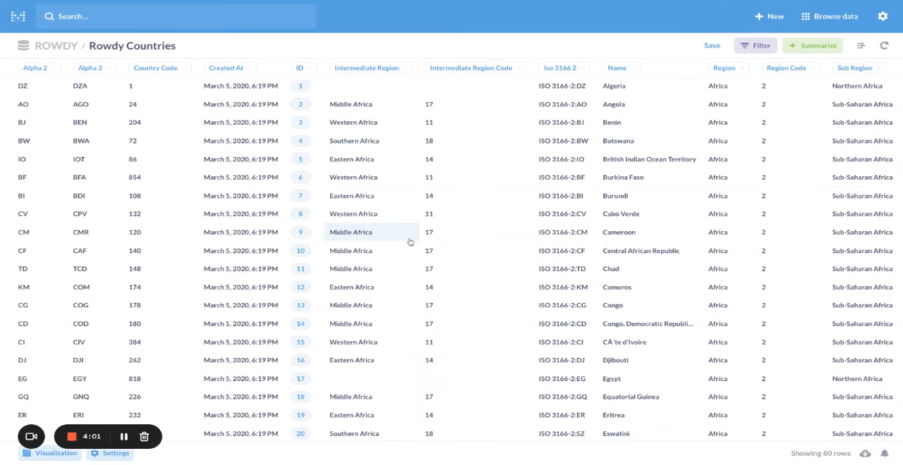
Look through the rows and columns of the Rowdy Countries table.
{"action": "scroll", "coordinate": [409, 242], "scroll_direction": "down", "scroll_amount": 6}
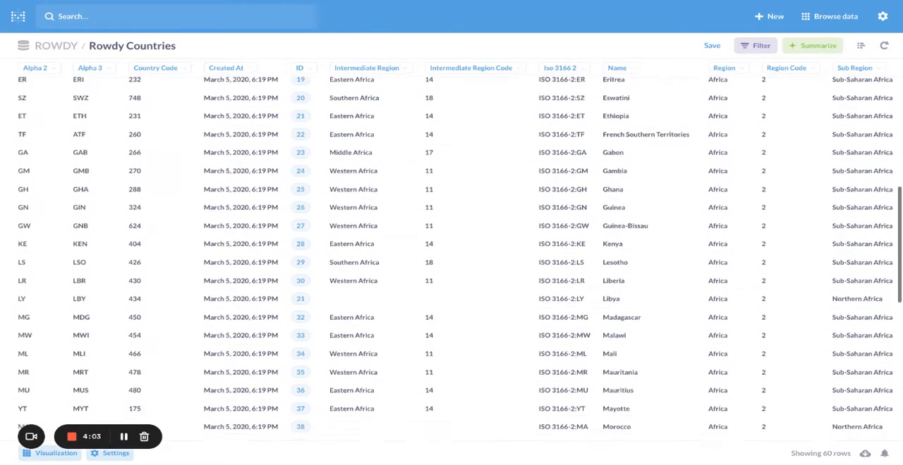
{"action": "scroll", "coordinate": [338, 247], "scroll_direction": "down", "scroll_amount": 5}
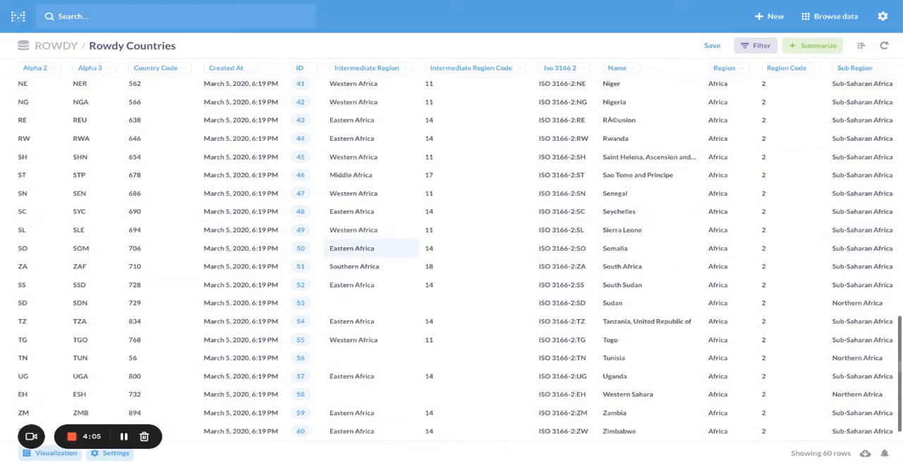
{"action": "scroll", "coordinate": [338, 247], "scroll_direction": "right", "scroll_amount": 3}
{"action": "scroll", "coordinate": [380, 247], "scroll_direction": "left", "scroll_amount": 3}
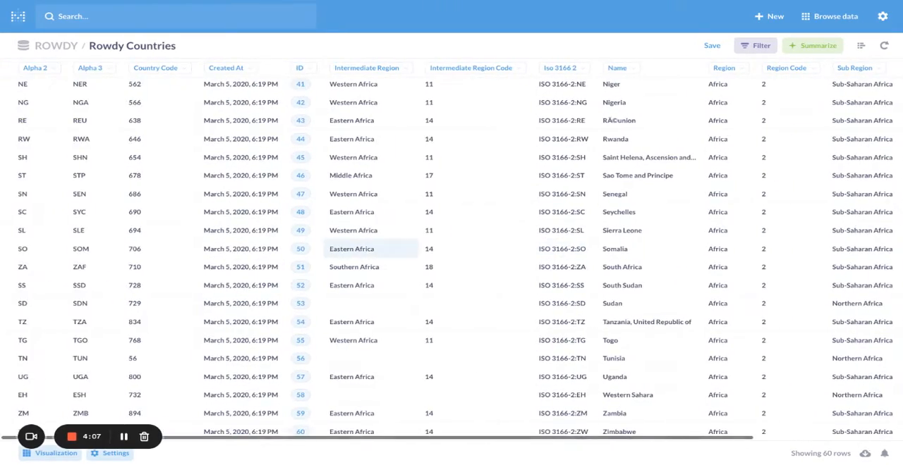
{"action": "scroll", "coordinate": [380, 247], "scroll_direction": "up", "scroll_amount": 3}
{"action": "scroll", "coordinate": [383, 117], "scroll_direction": "up", "scroll_amount": 7}
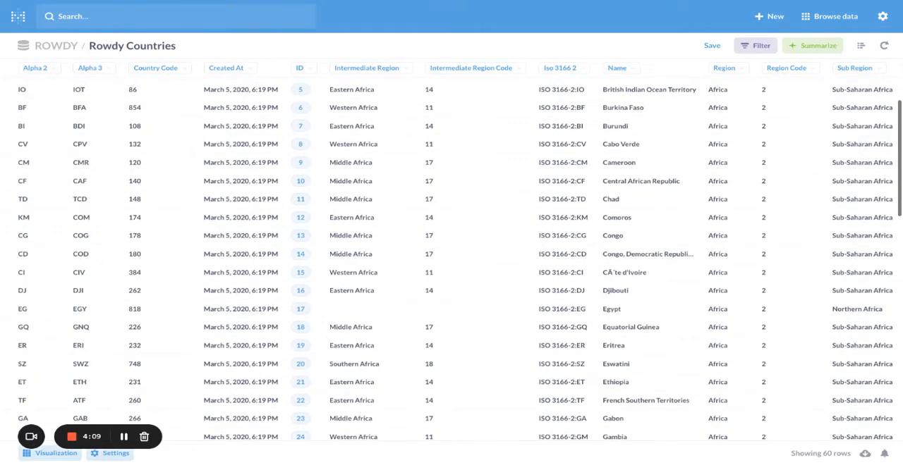
{"action": "scroll", "coordinate": [383, 118], "scroll_direction": "up", "scroll_amount": 3}
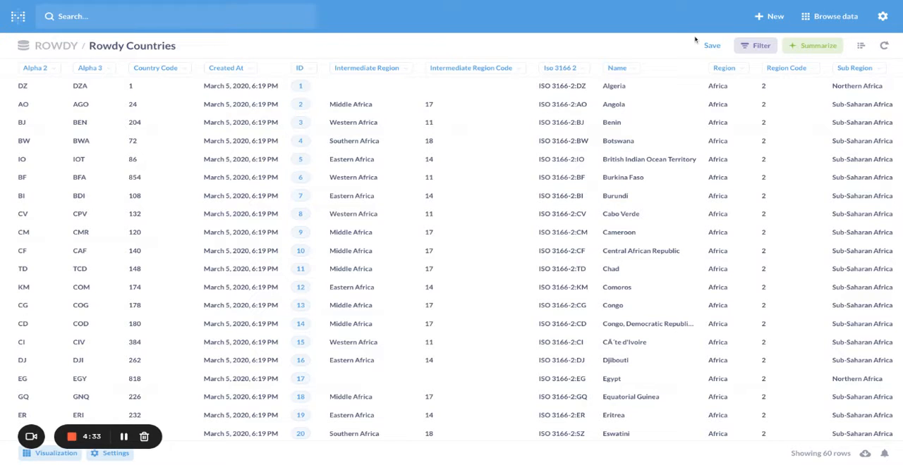
Filter the Rowdy Countries table to rows whose Intermediate Region is Eastern Africa, and review the filtered rows.
{"action": "left_click", "coordinate": [750, 47]}
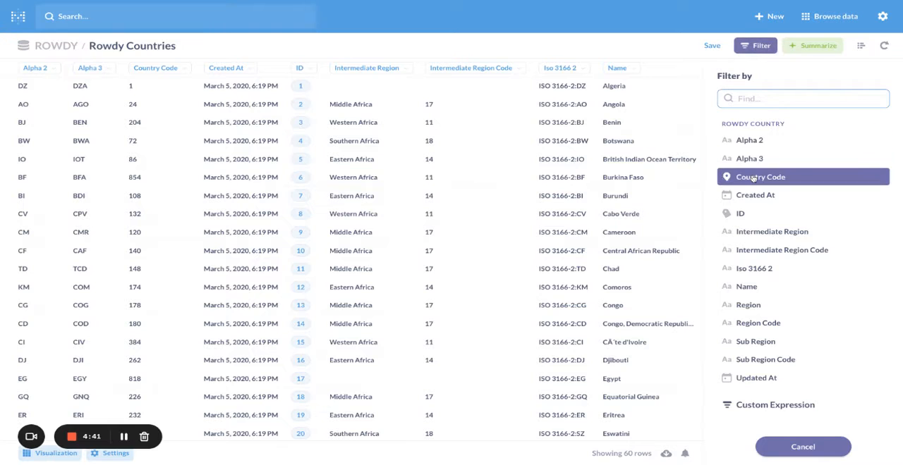
{"action": "left_click", "coordinate": [760, 232]}
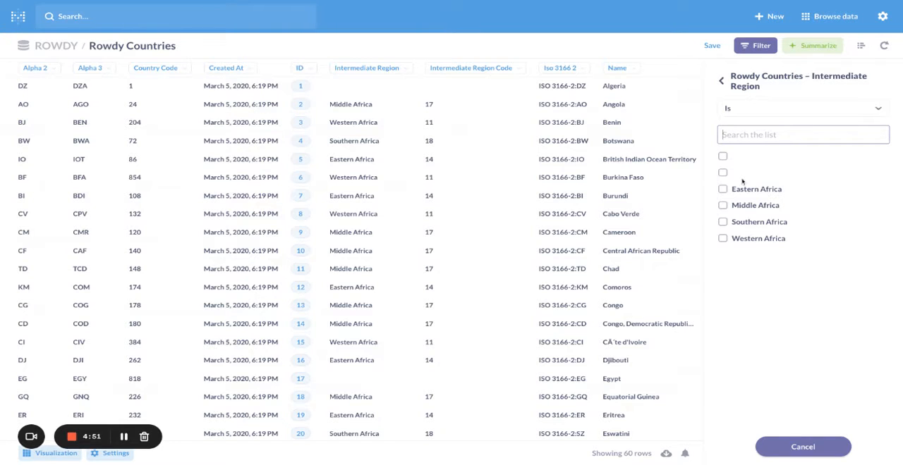
{"action": "left_click", "coordinate": [722, 189]}
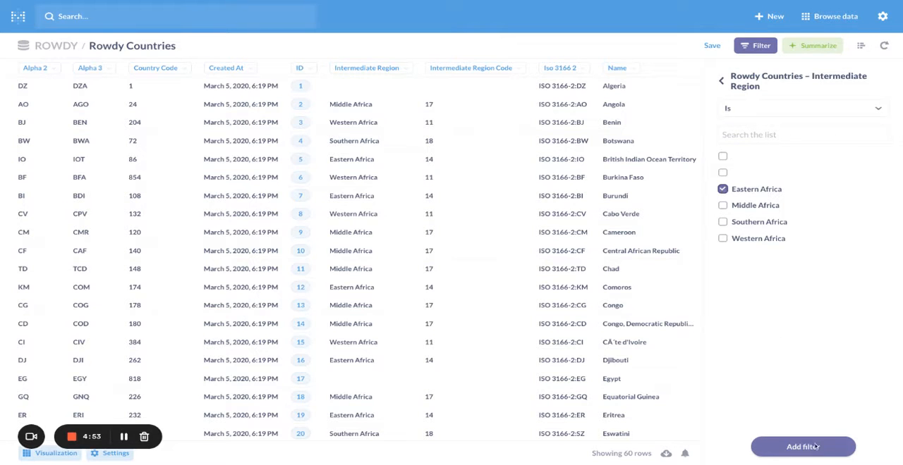
{"action": "left_click", "coordinate": [816, 447]}
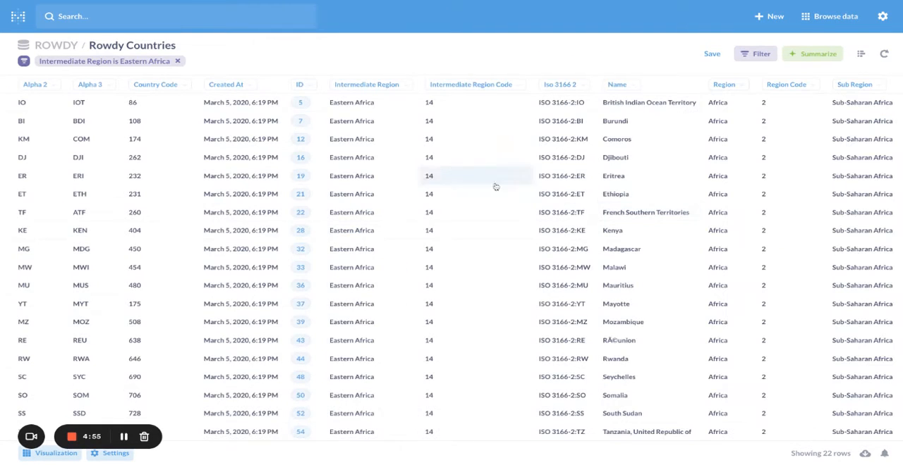
{"action": "scroll", "coordinate": [385, 145], "scroll_direction": "down", "scroll_amount": 2}
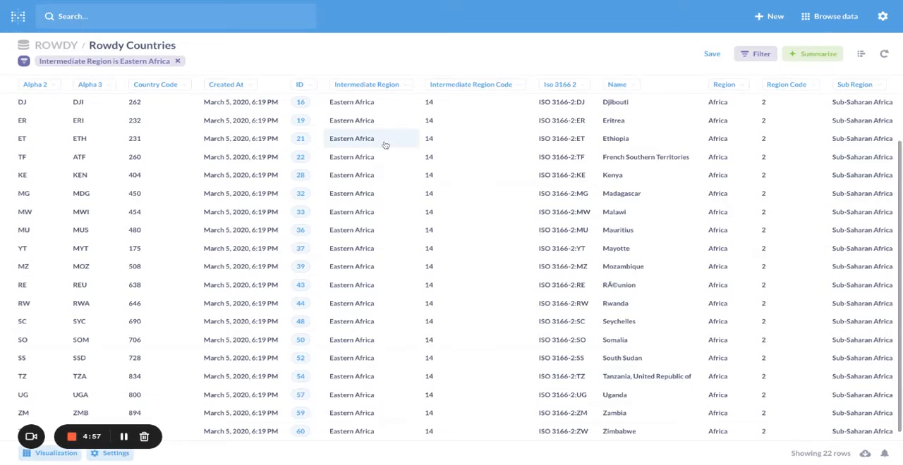
{"action": "scroll", "coordinate": [385, 145], "scroll_direction": "up", "scroll_amount": 2}
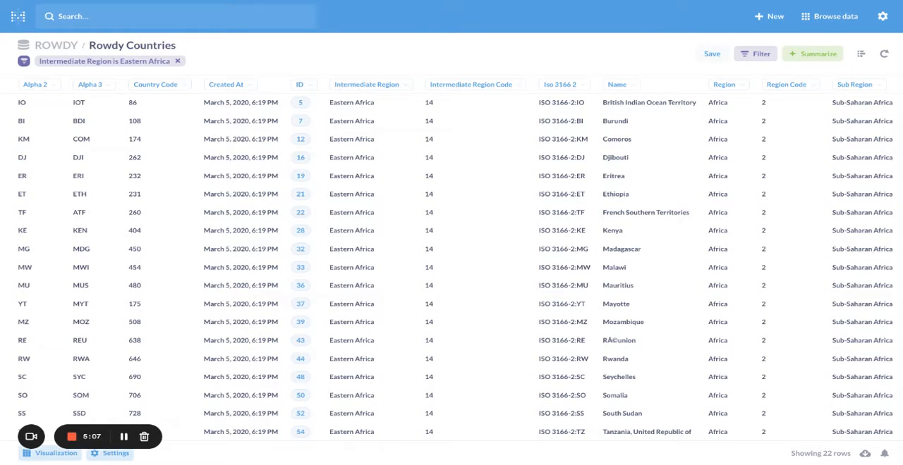
Start saving the filtered table as a question and name it "Eastern African Countries".
{"action": "left_click", "coordinate": [711, 54]}
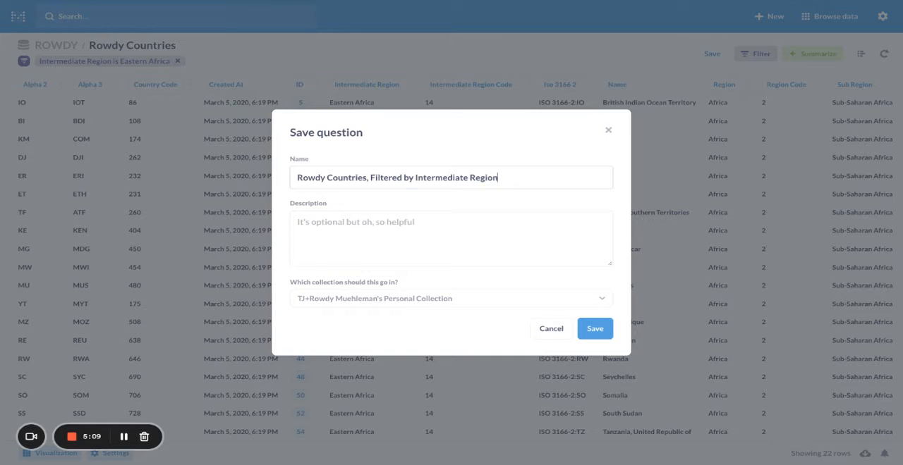
{"action": "triple_click", "coordinate": [445, 177]}
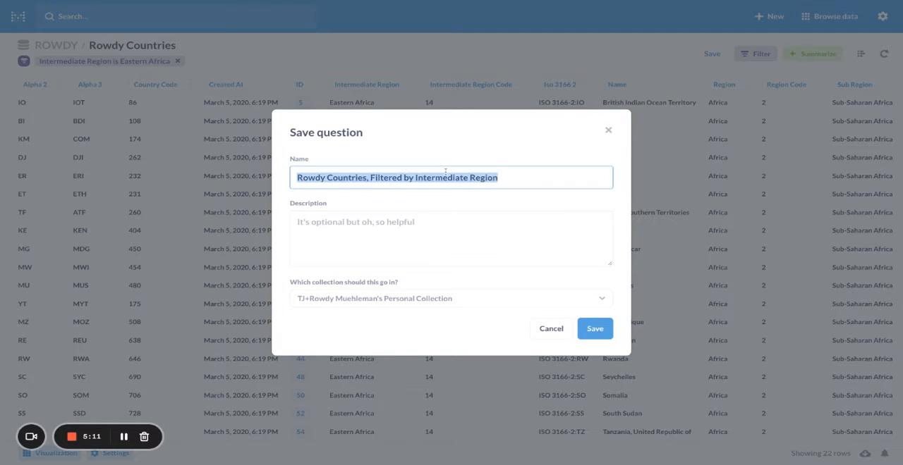
{"action": "type", "text": "Eastern African C"}
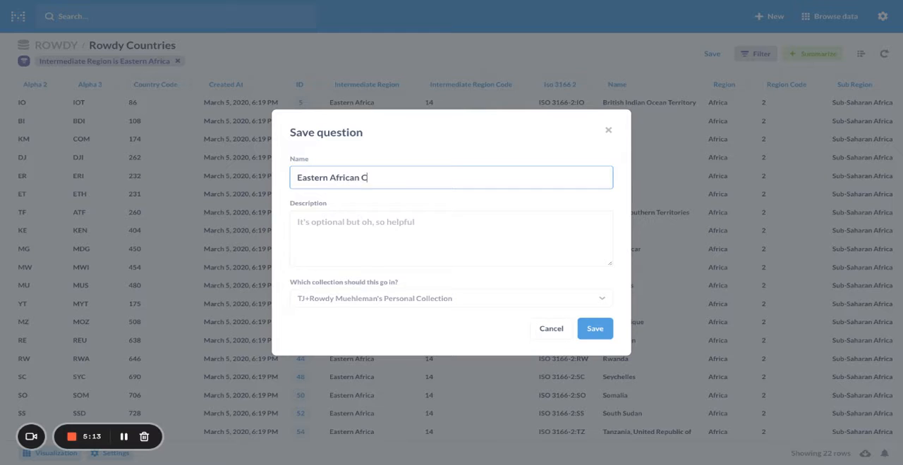
{"action": "type", "text": "ountries"}
Browse the collections inside ROWDY as possible save locations for the question.
{"action": "left_click", "coordinate": [594, 300]}
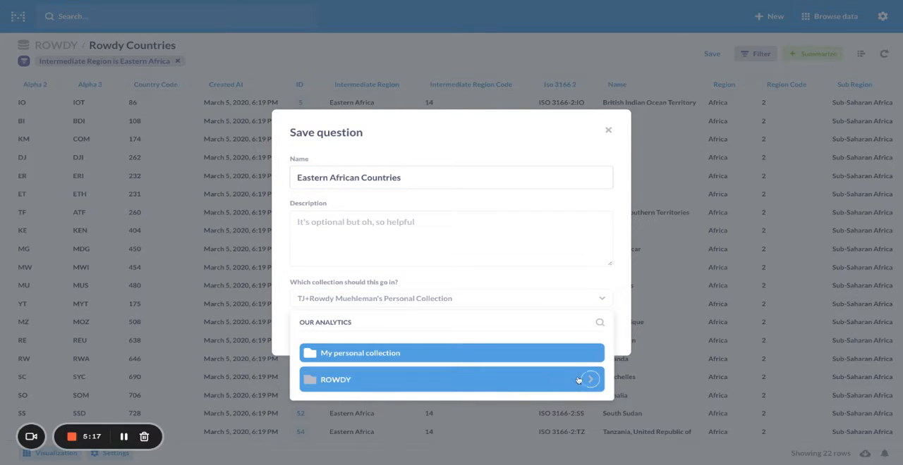
{"action": "left_click", "coordinate": [582, 378]}
{"action": "scroll", "coordinate": [579, 368], "scroll_direction": "down", "scroll_amount": 5}
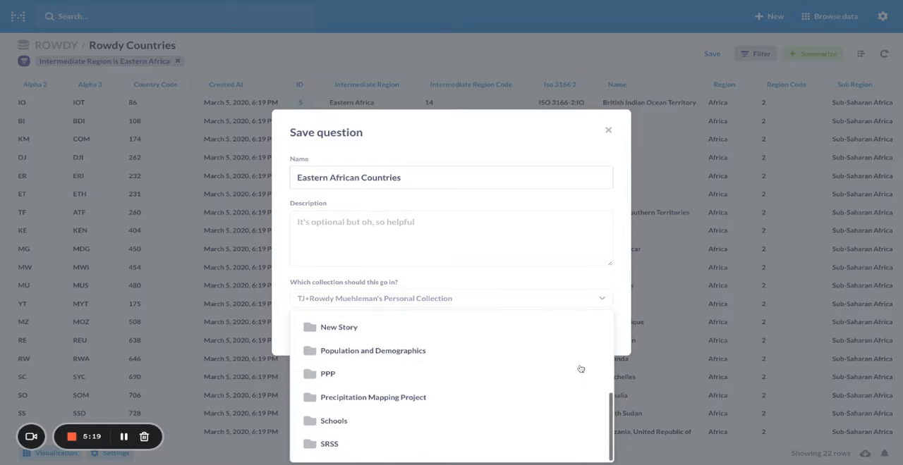
{"action": "scroll", "coordinate": [569, 326], "scroll_direction": "up", "scroll_amount": 5}
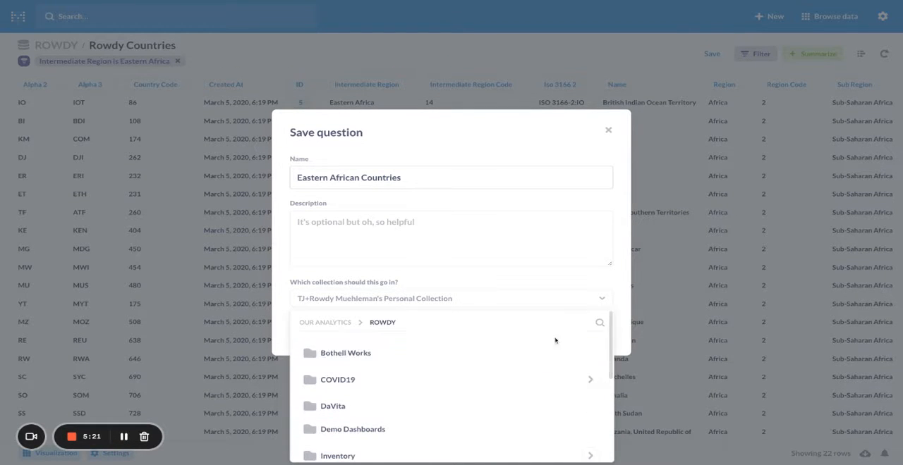
{"action": "left_click", "coordinate": [530, 302]}
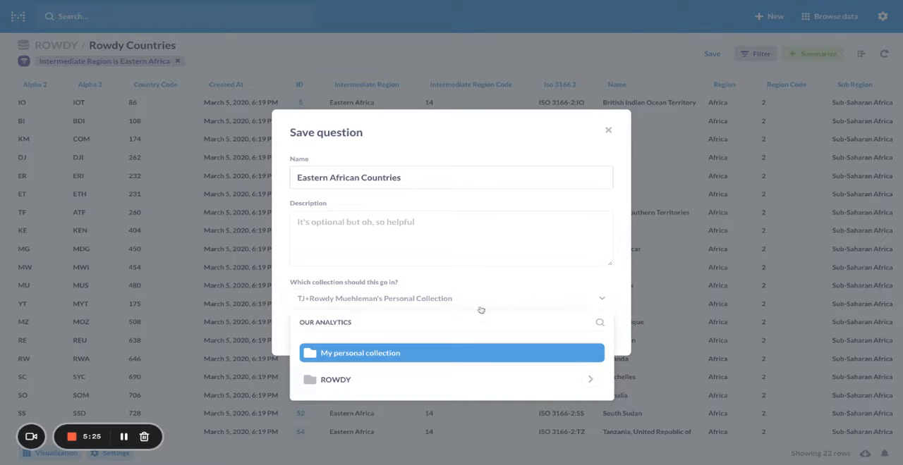
Give the question the description "Some really amazing countries in Eastern Africa", keeping the personal collection as its save location.
{"action": "left_click", "coordinate": [558, 252]}
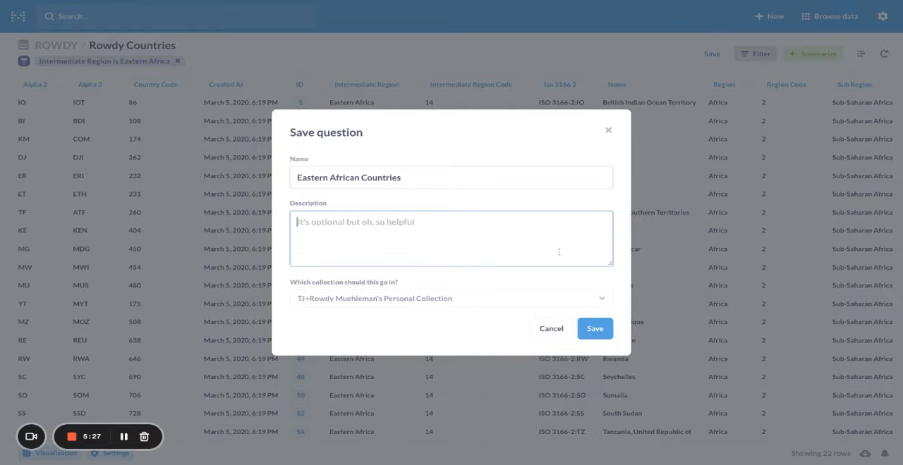
{"action": "type", "text": "So"}
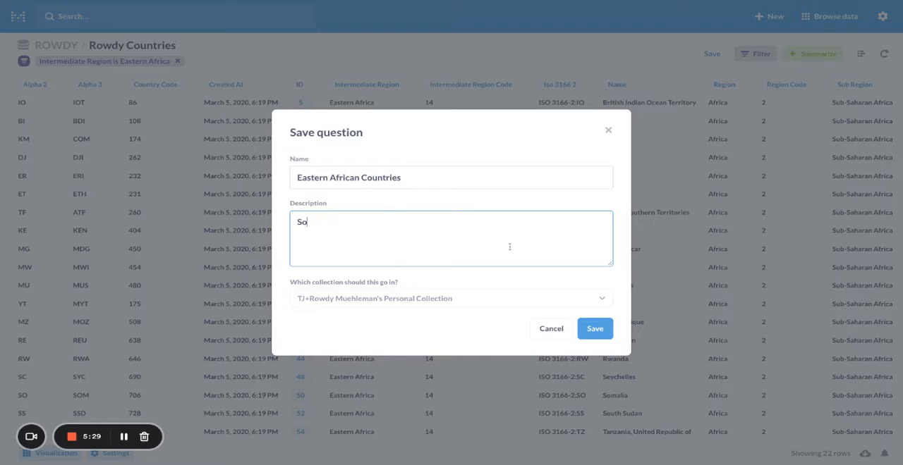
{"action": "type", "text": "me really amazing cou"}
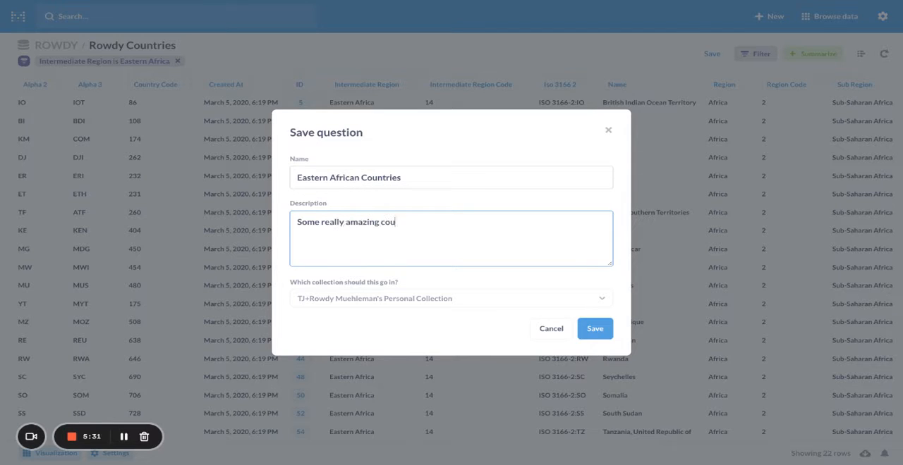
{"action": "type", "text": "ntries in Eastern Africa"}
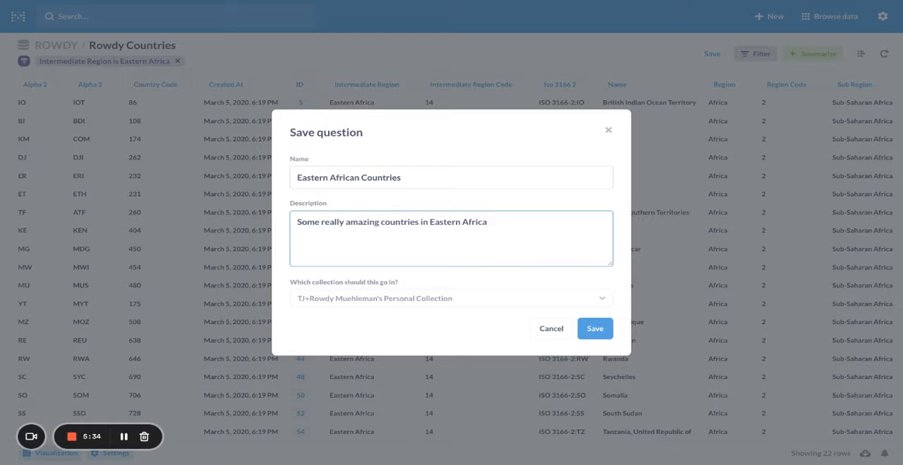
Save the Eastern African Countries question without adding it to a dashboard.
{"action": "left_click", "coordinate": [605, 332]}
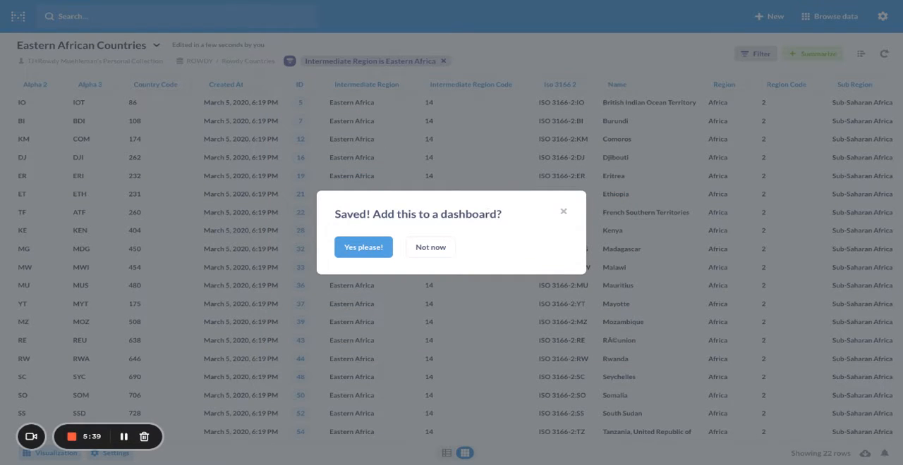
{"action": "left_click", "coordinate": [427, 251]}
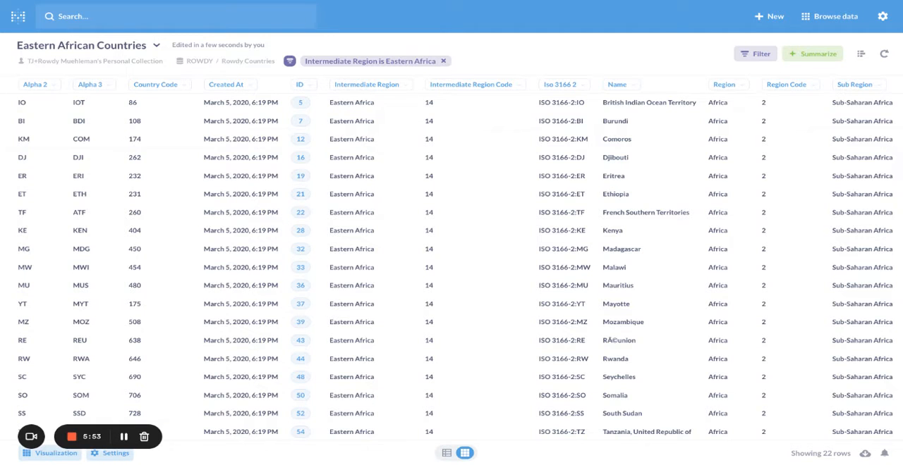
Remove the Eastern Africa filter and summarize the Rowdy Countries table as a count of rows grouped by Intermediate Region.
{"action": "left_click", "coordinate": [443, 61]}
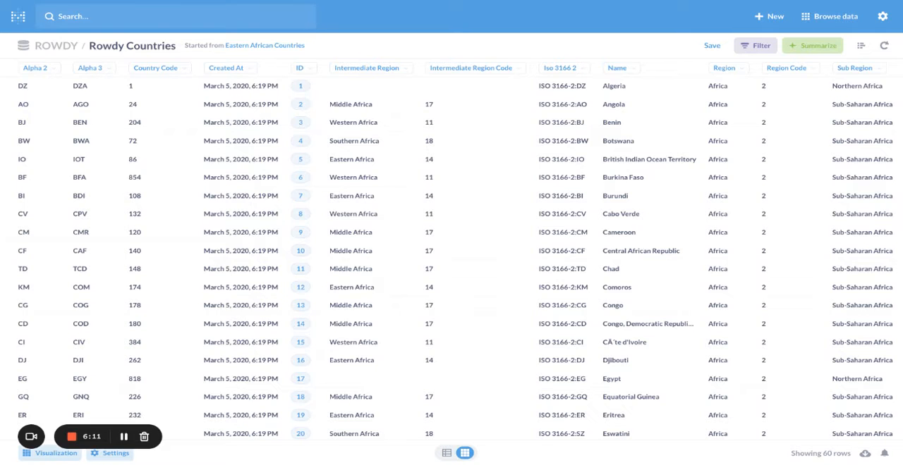
{"action": "left_click", "coordinate": [812, 45]}
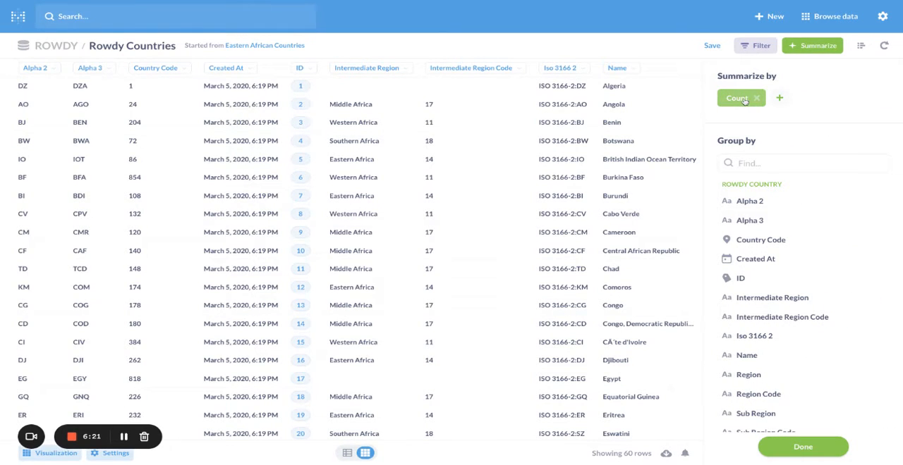
{"action": "left_click", "coordinate": [779, 98]}
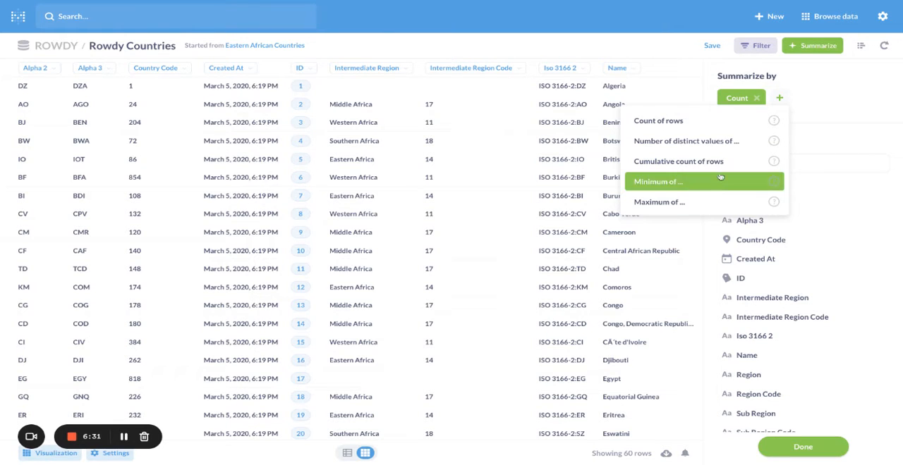
{"action": "left_click", "coordinate": [818, 80]}
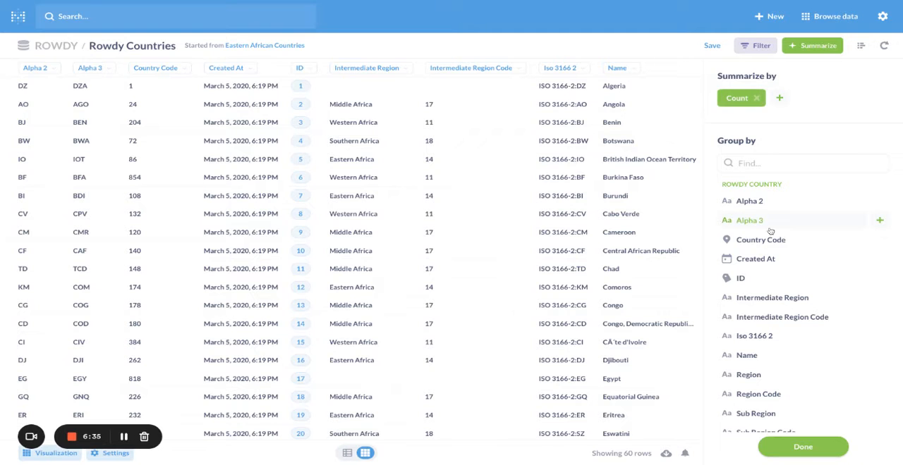
{"action": "scroll", "coordinate": [770, 233], "scroll_direction": "down", "scroll_amount": 1}
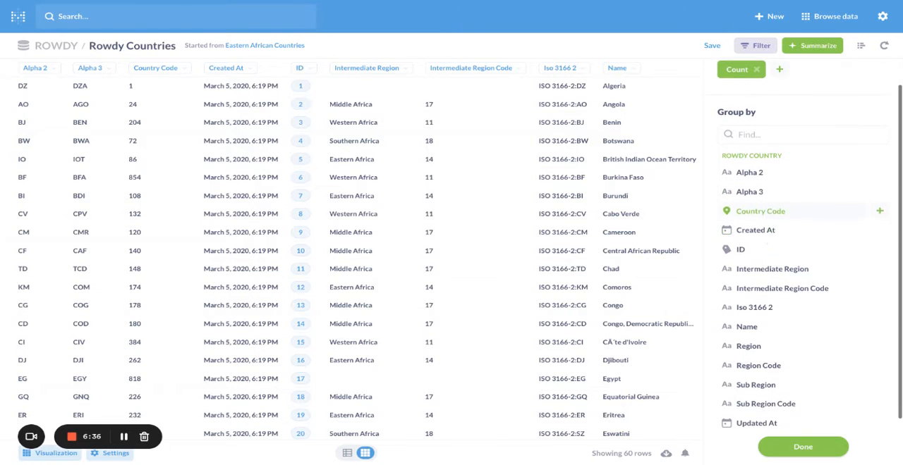
{"action": "left_click", "coordinate": [770, 273]}
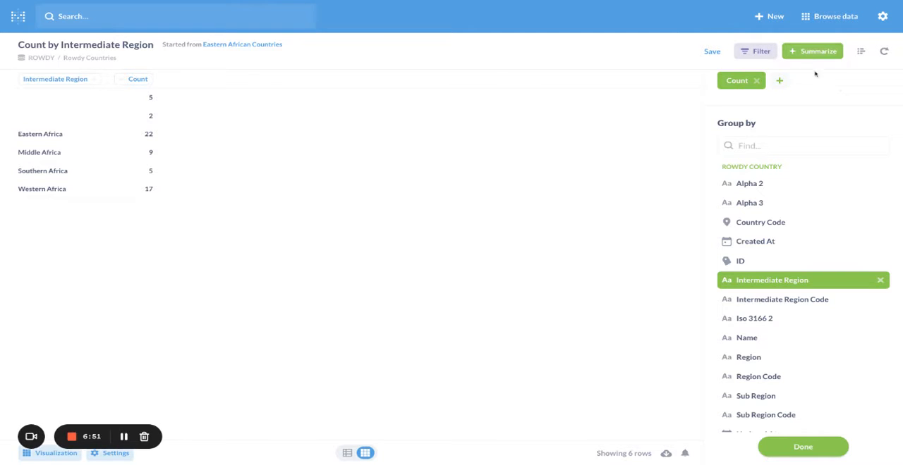
{"action": "left_click", "coordinate": [803, 446]}
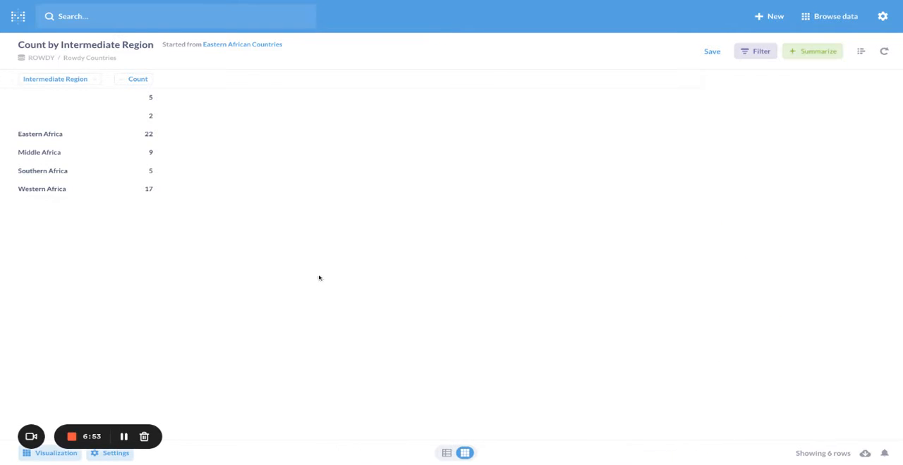
Try filtering the summarized regions to rows where Count is not empty.
{"action": "left_click", "coordinate": [756, 51]}
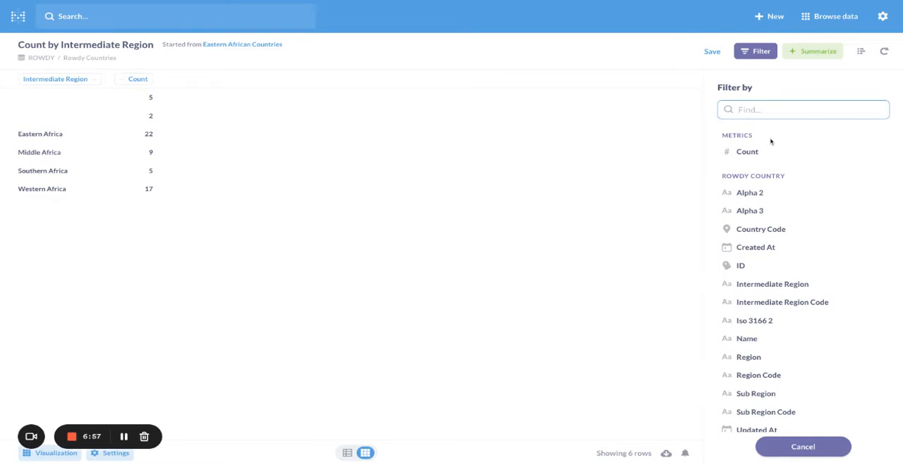
{"action": "left_click", "coordinate": [749, 152]}
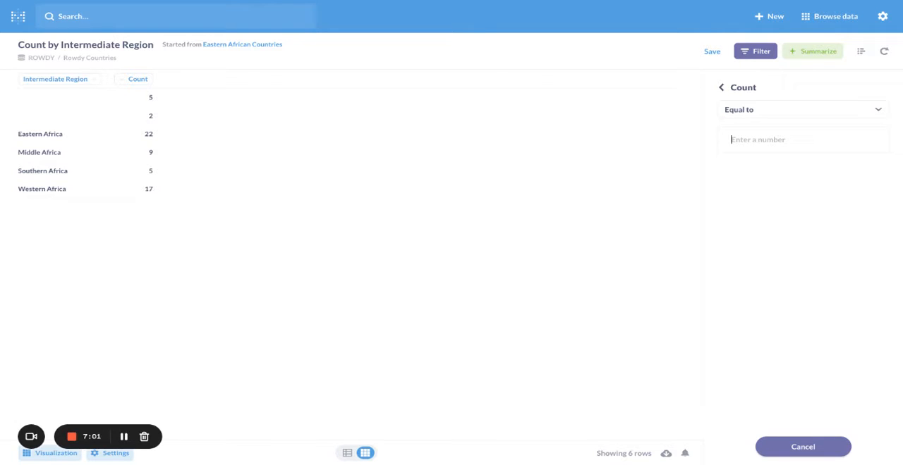
{"action": "left_click", "coordinate": [776, 113]}
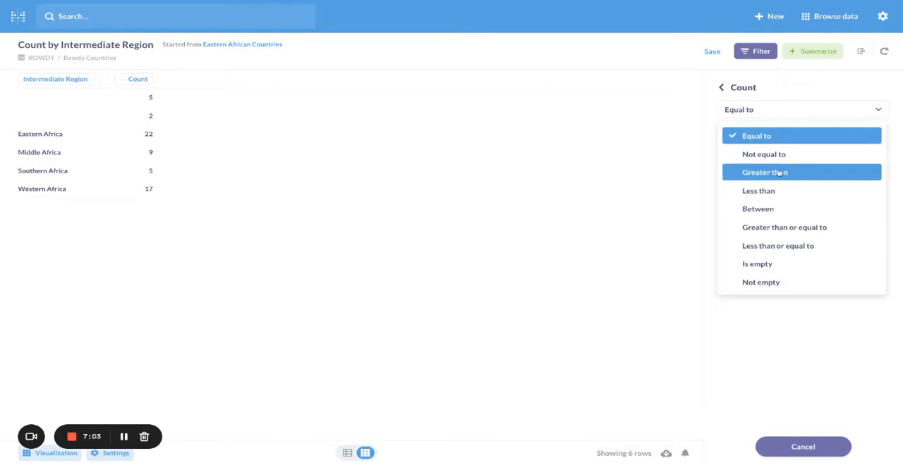
{"action": "left_click", "coordinate": [763, 282]}
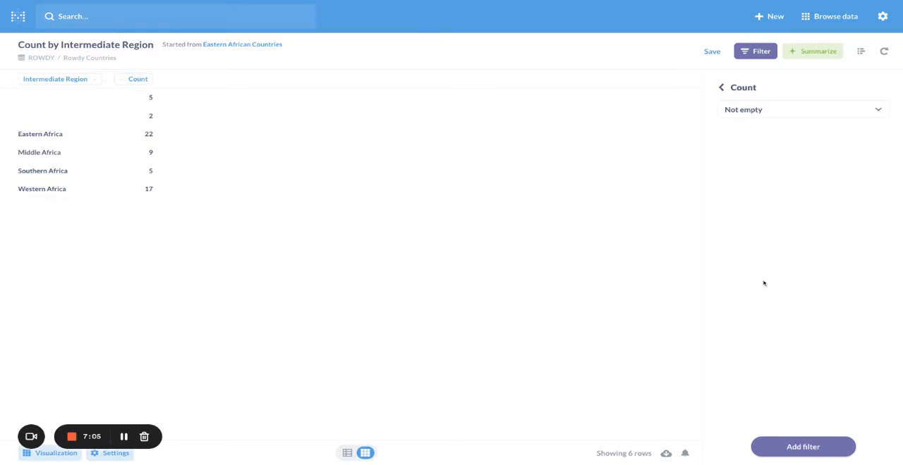
{"action": "left_click", "coordinate": [815, 456]}
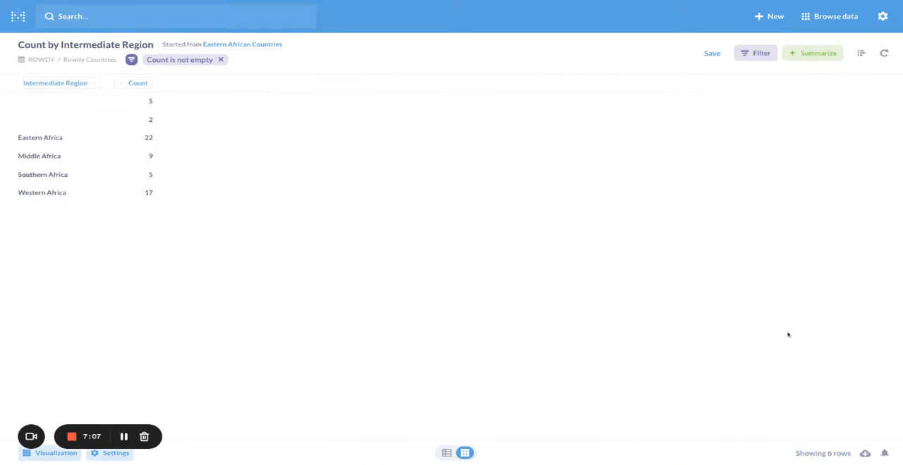
Filter the summary by Intermediate Region to Eastern Africa, Middle Africa, Southern Africa and Western Africa.
{"action": "left_click", "coordinate": [758, 54]}
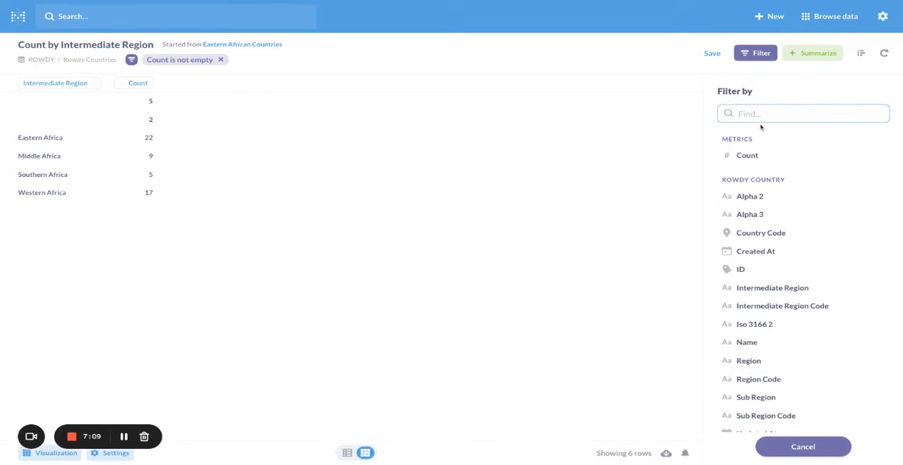
{"action": "left_click", "coordinate": [783, 288]}
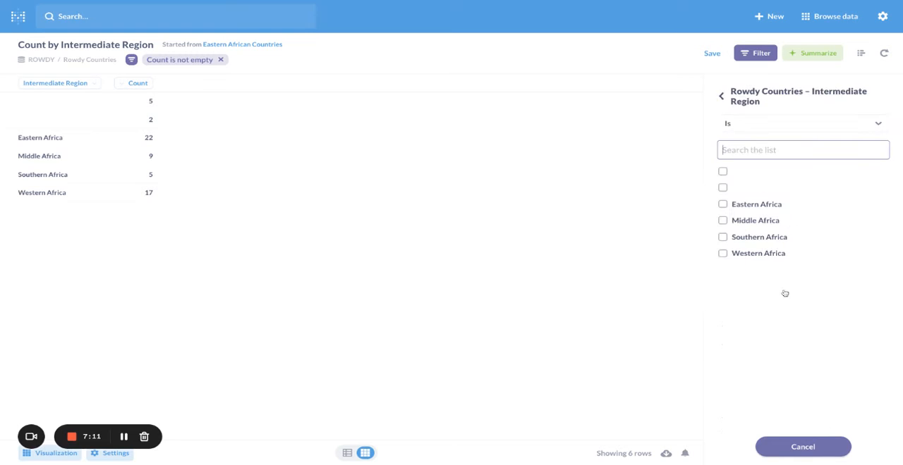
{"action": "left_click", "coordinate": [769, 127]}
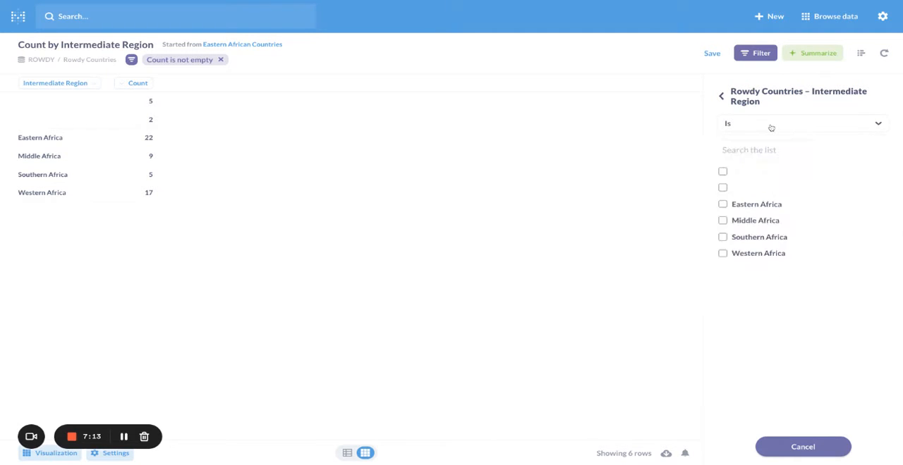
{"action": "left_click", "coordinate": [697, 188]}
{"action": "left_click", "coordinate": [722, 204]}
{"action": "left_click", "coordinate": [723, 220]}
{"action": "left_click", "coordinate": [722, 237]}
{"action": "left_click", "coordinate": [722, 253]}
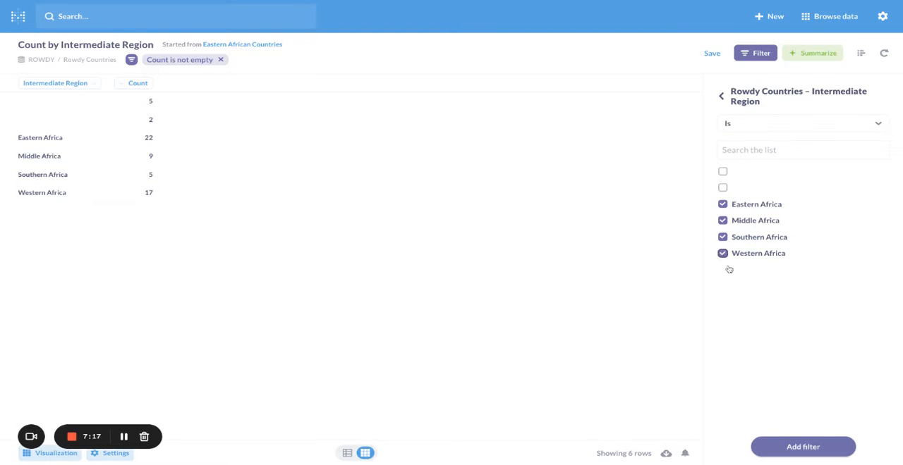
{"action": "left_click", "coordinate": [800, 448]}
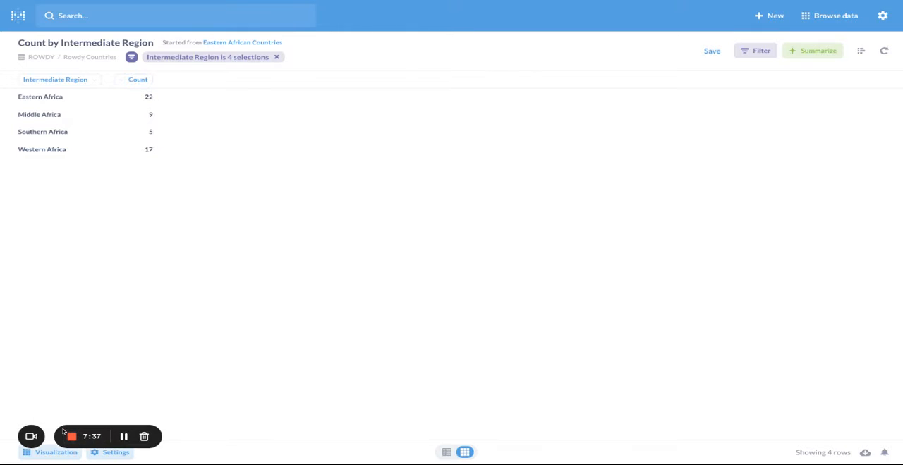
Visualize the count by Intermediate Region as a pie chart and review each region's share in the legend.
{"action": "left_click", "coordinate": [53, 452]}
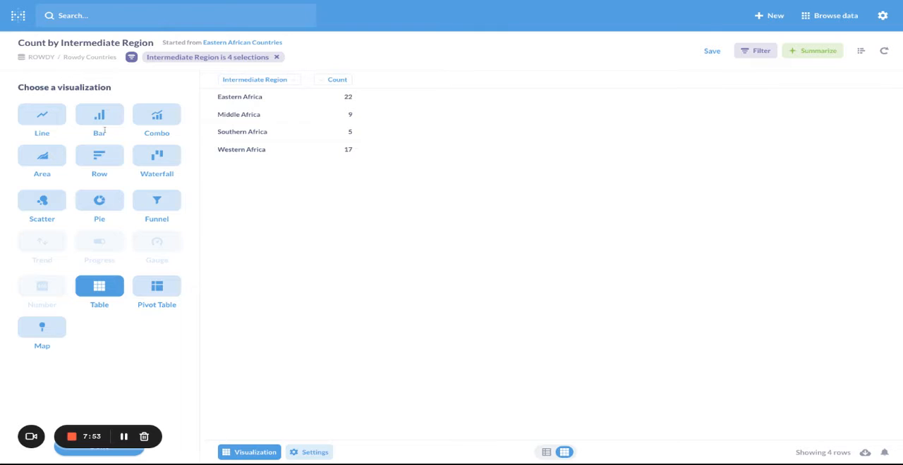
{"action": "left_click", "coordinate": [100, 202]}
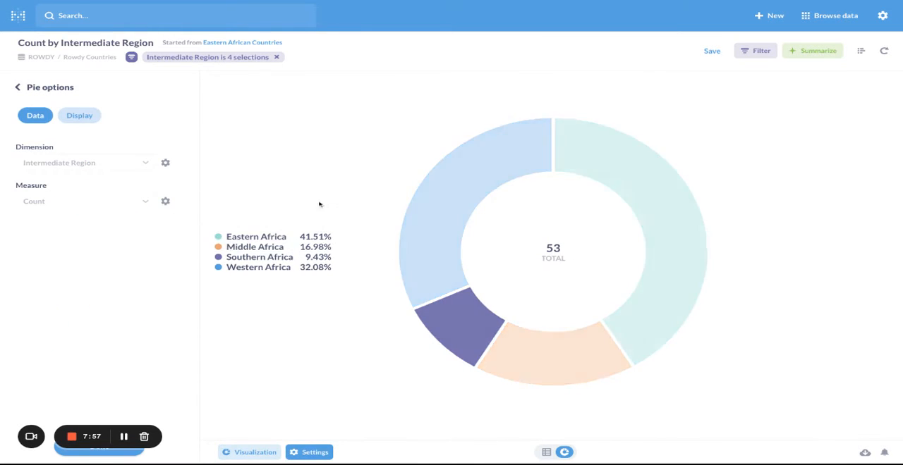
{"action": "mouse_move", "coordinate": [315, 238]}
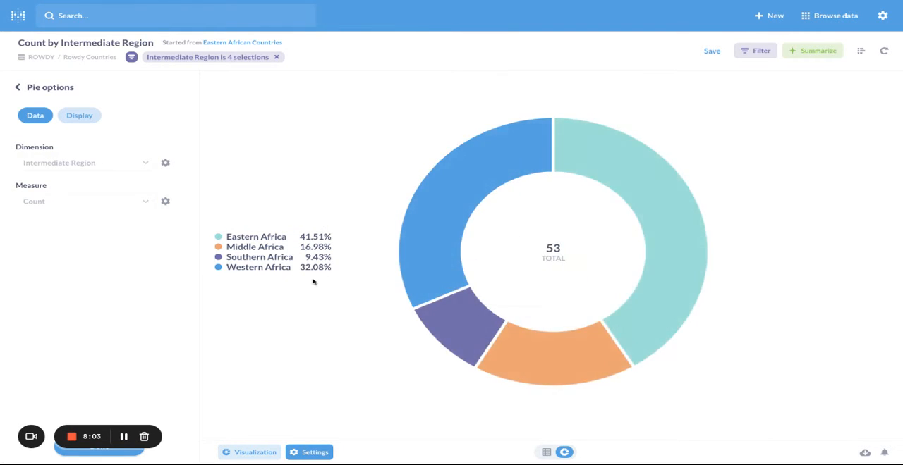
{"action": "mouse_move", "coordinate": [277, 260]}
Save the pie chart as a new question named "Countries by Region" in the personal collection, without adding it to a dashboard.
{"action": "left_click", "coordinate": [715, 53]}
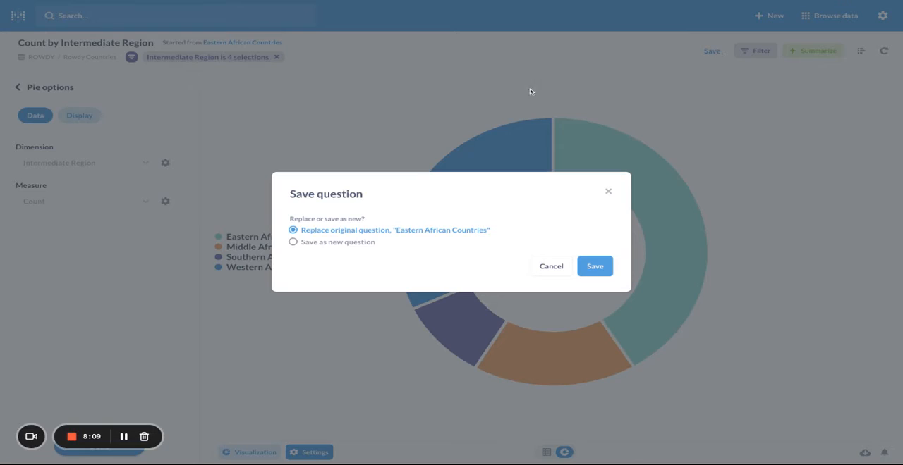
{"action": "left_click", "coordinate": [314, 242]}
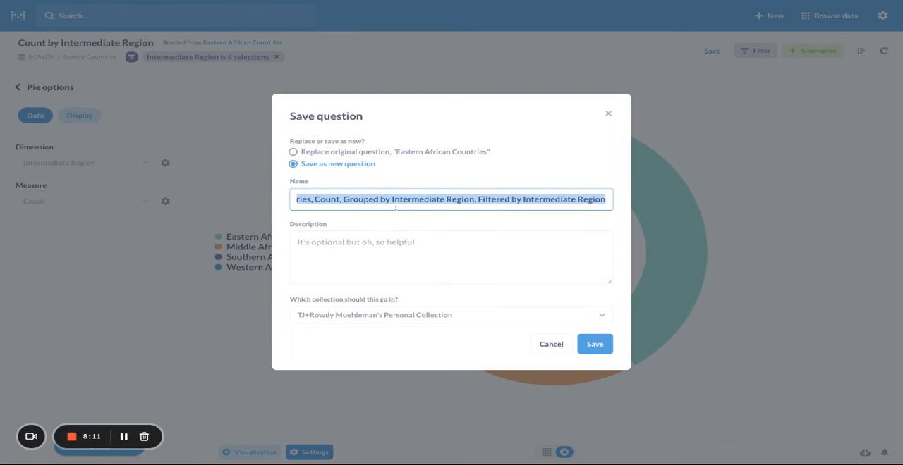
{"action": "type", "text": "Countries b"}
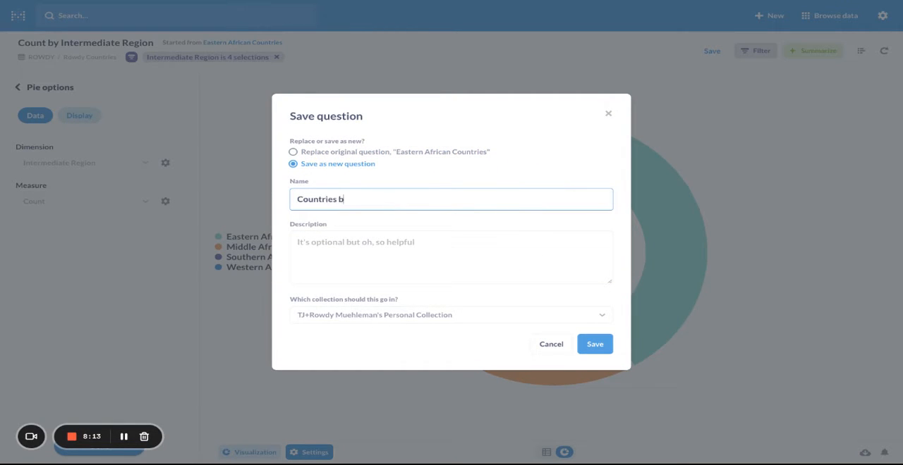
{"action": "type", "text": "y Region"}
{"action": "left_click", "coordinate": [603, 346]}
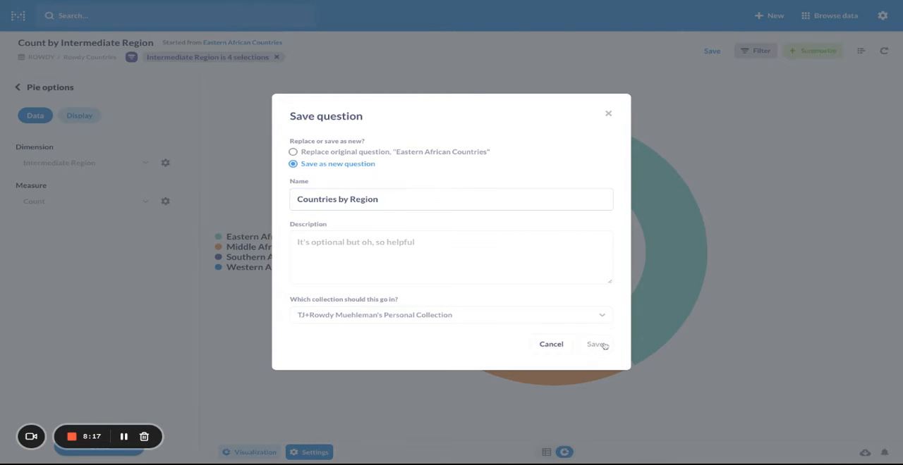
{"action": "left_click", "coordinate": [441, 251]}
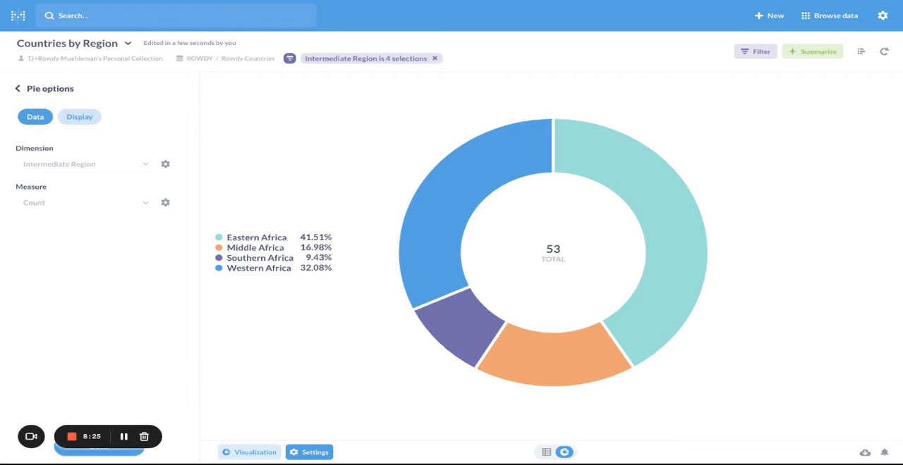
From the home page, browse all items in Our analytics and sort them by last edited date, newest first.
{"action": "left_click", "coordinate": [23, 22]}
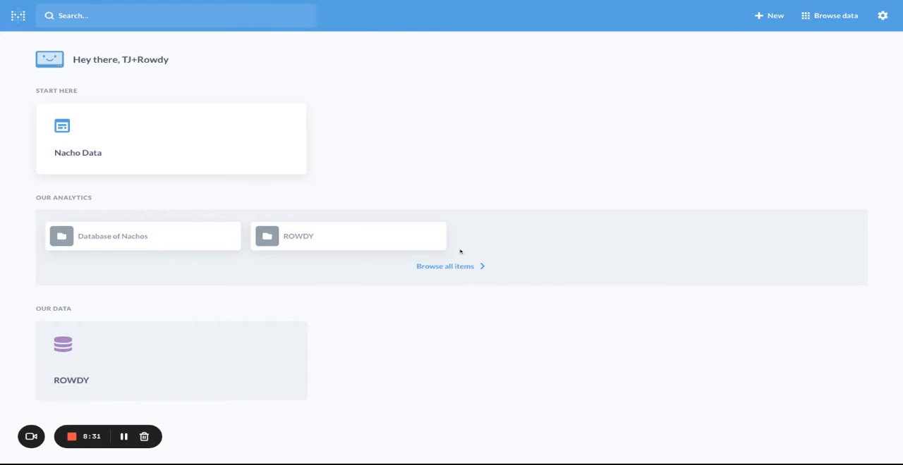
{"action": "left_click", "coordinate": [453, 270]}
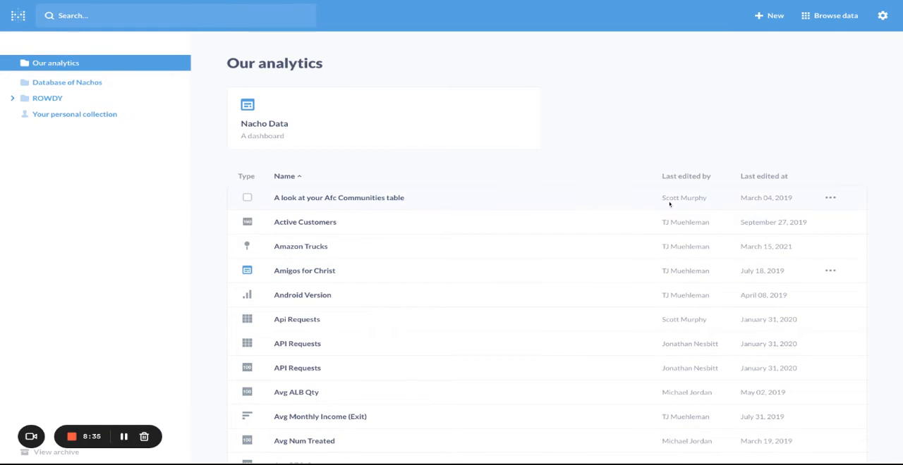
{"action": "left_click", "coordinate": [766, 177]}
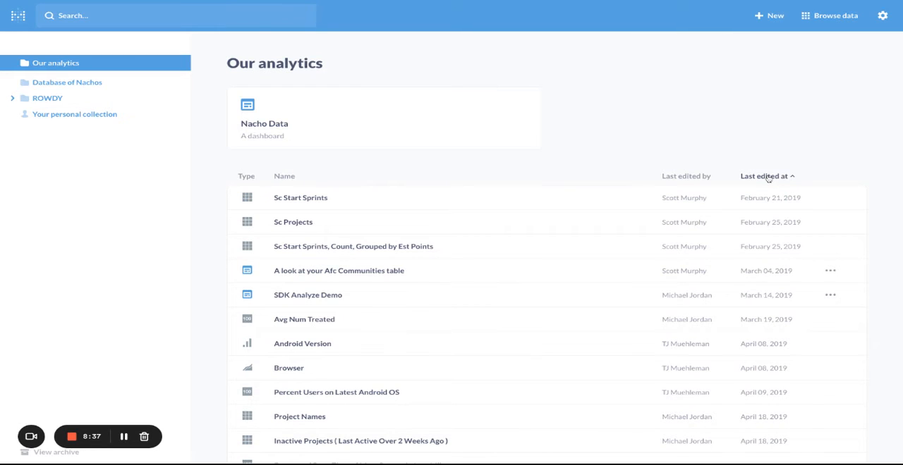
{"action": "left_click", "coordinate": [768, 177]}
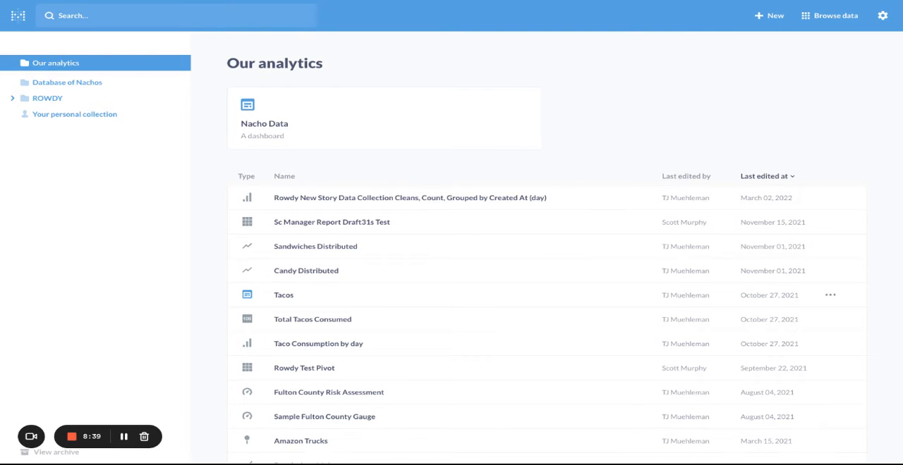
View the personal collection and sort its items by last edited date, newest first.
{"action": "left_click", "coordinate": [60, 115]}
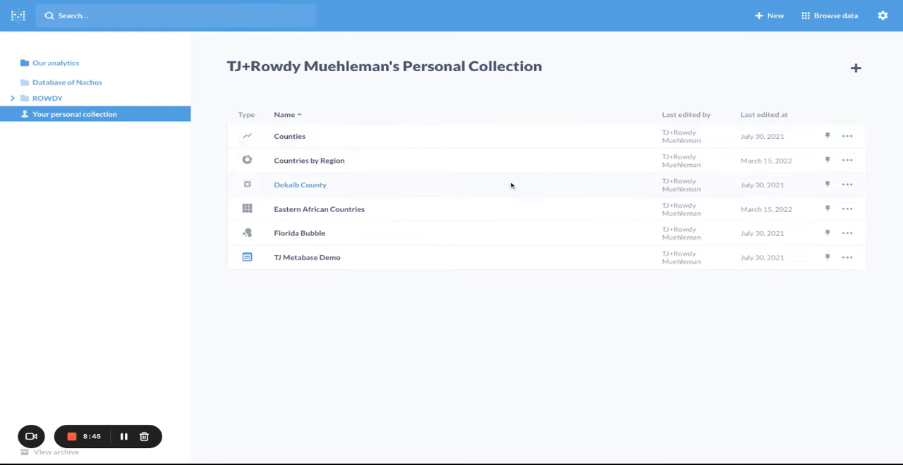
{"action": "left_click", "coordinate": [768, 115]}
{"action": "left_click", "coordinate": [774, 115]}
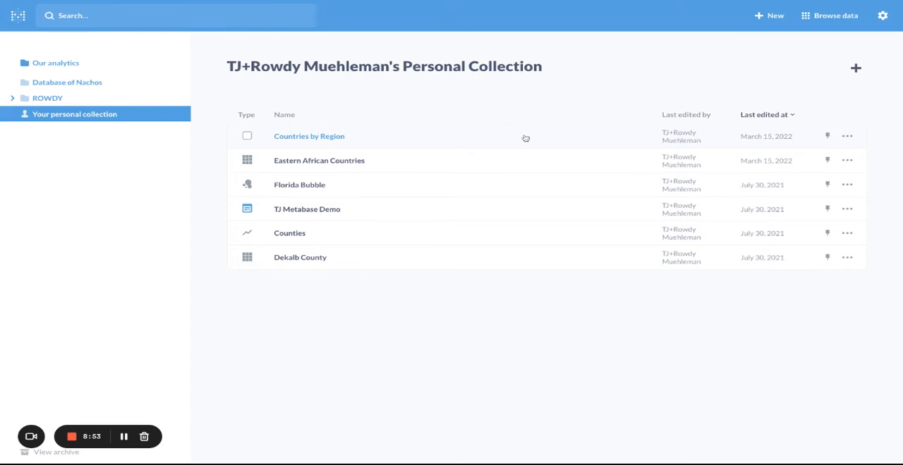
Create a new dashboard named "African Countries" in the personal collection.
{"action": "left_click", "coordinate": [774, 17]}
{"action": "left_click", "coordinate": [790, 89]}
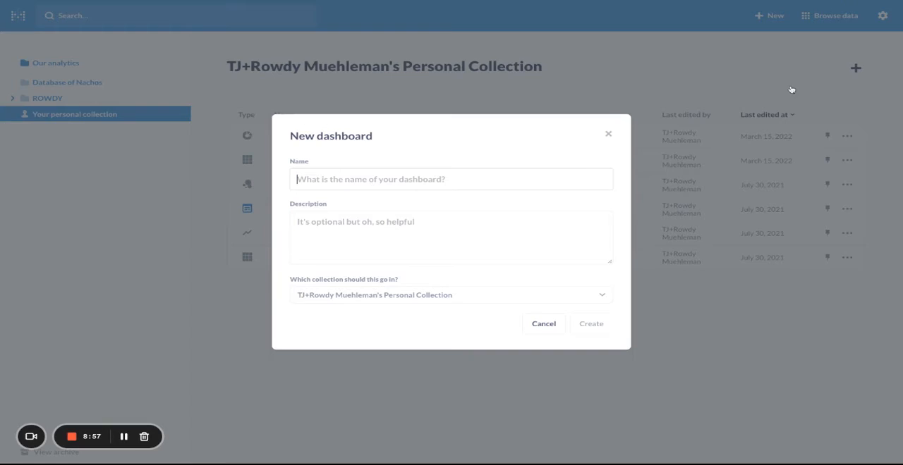
{"action": "type", "text": "African Countries"}
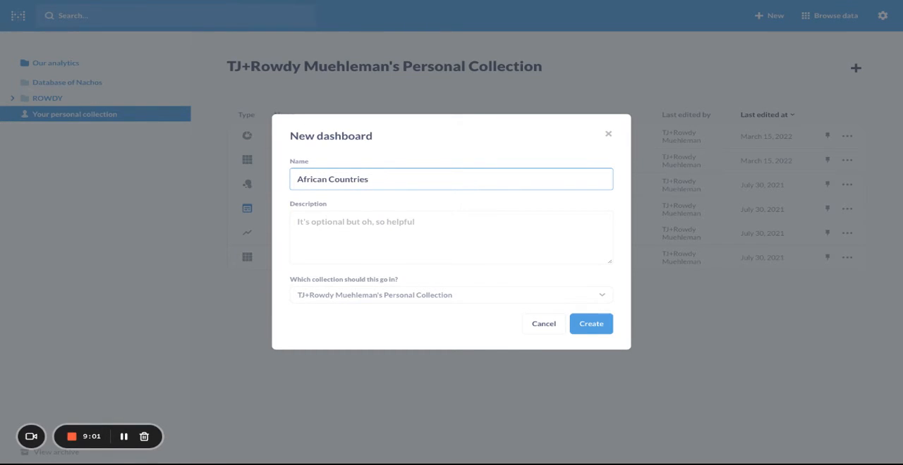
{"action": "left_click", "coordinate": [591, 327]}
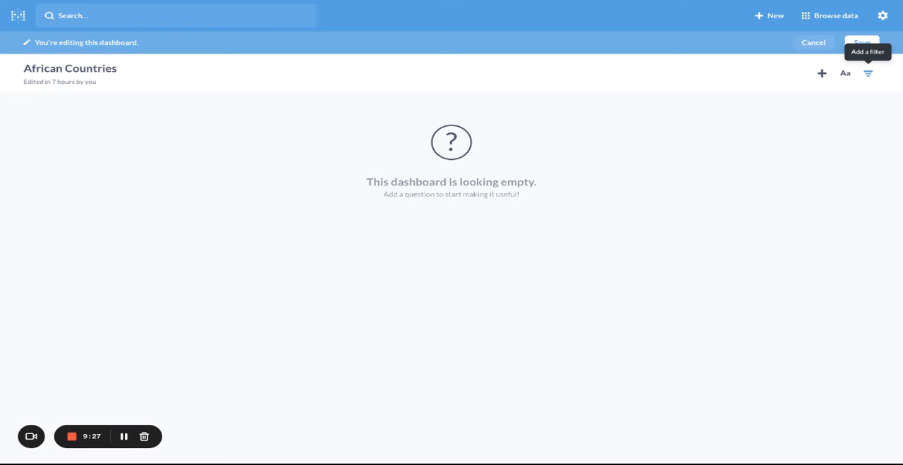
Add the Eastern African Countries question to the dashboard, enlarge its table card, and add the Countries by Region chart beside it.
{"action": "left_click", "coordinate": [823, 74]}
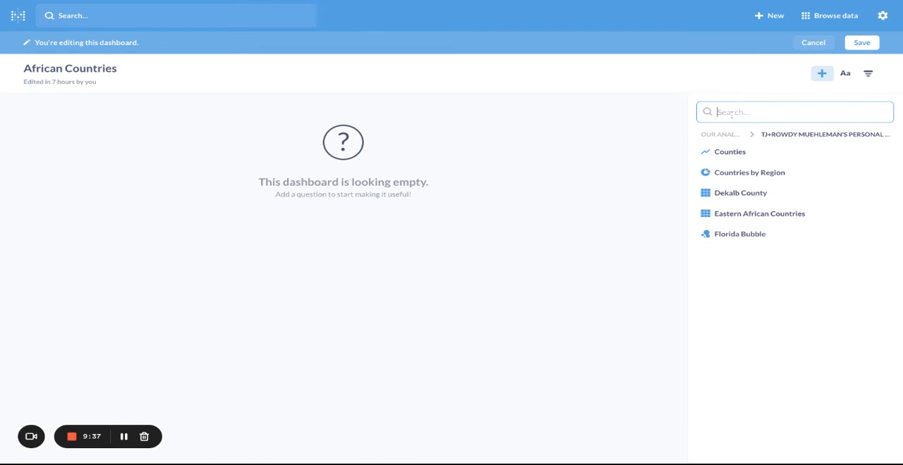
{"action": "left_click", "coordinate": [762, 213]}
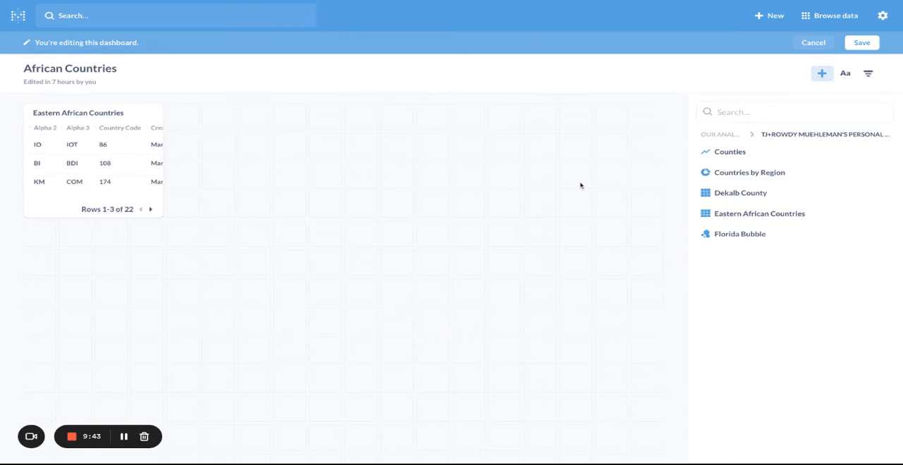
{"action": "left_click_drag", "start_coordinate": [159, 213], "coordinate": [377, 391]}
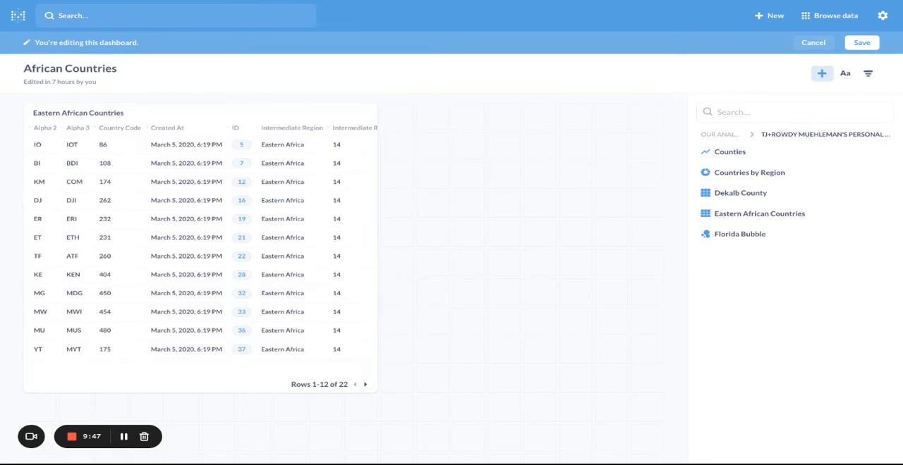
{"action": "left_click", "coordinate": [752, 175]}
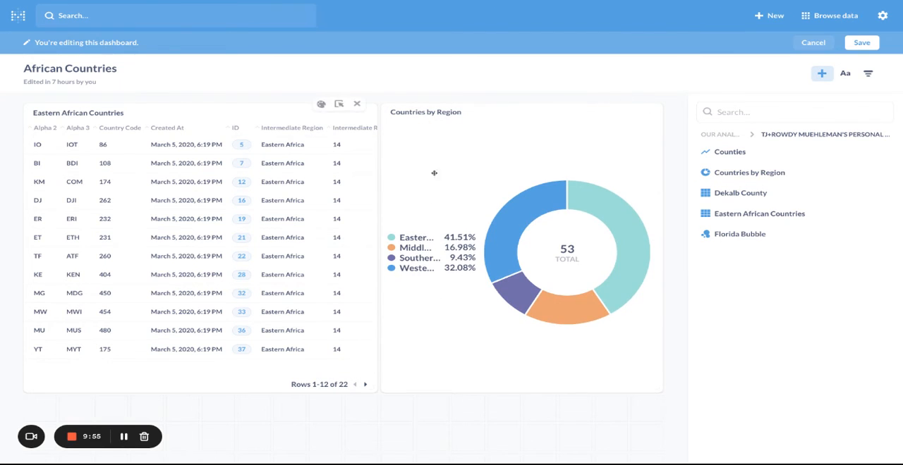
Add a text card, place it above the Eastern African Countries table, and widen it to the table's width.
{"action": "left_click", "coordinate": [850, 75]}
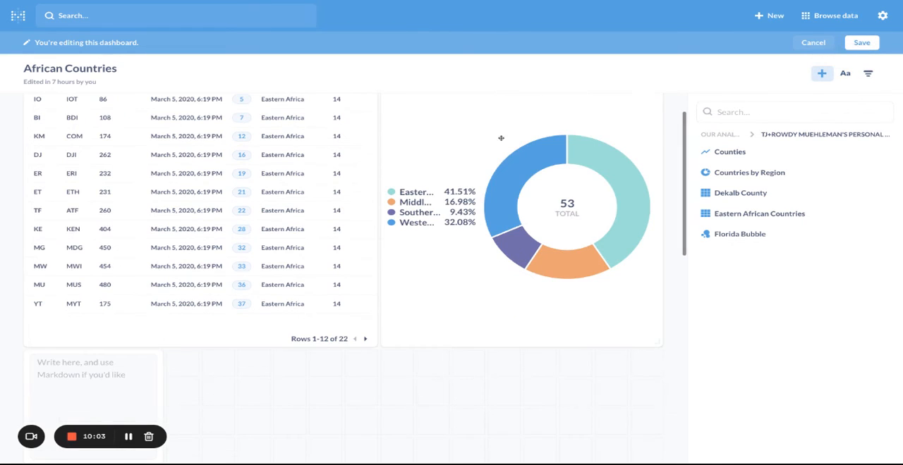
{"action": "left_click", "coordinate": [84, 355]}
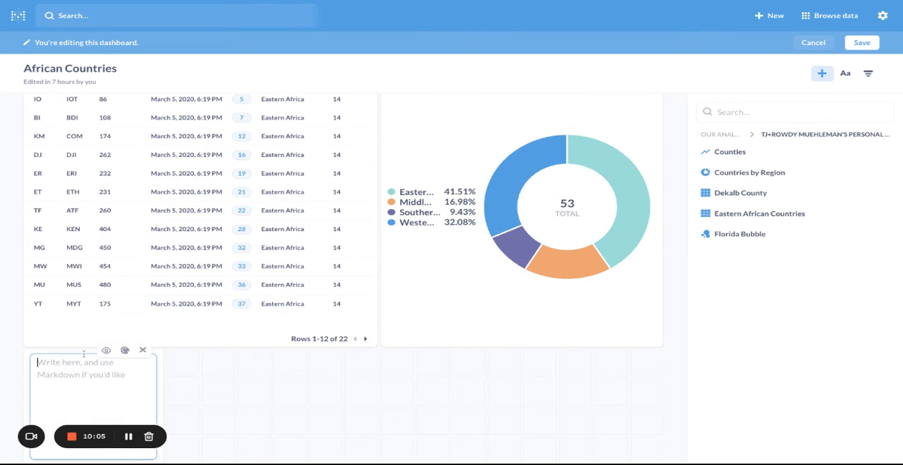
{"action": "left_click_drag", "start_coordinate": [159, 373], "coordinate": [159, 106]}
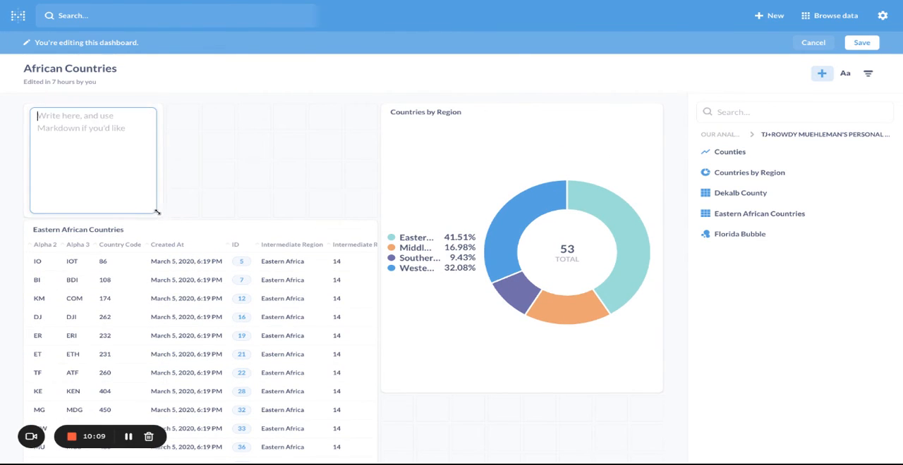
{"action": "left_click_drag", "start_coordinate": [157, 207], "coordinate": [343, 211]}
Enter the Markdown heading "## Hello World ##" in the text card and preview it.
{"action": "left_click", "coordinate": [308, 179]}
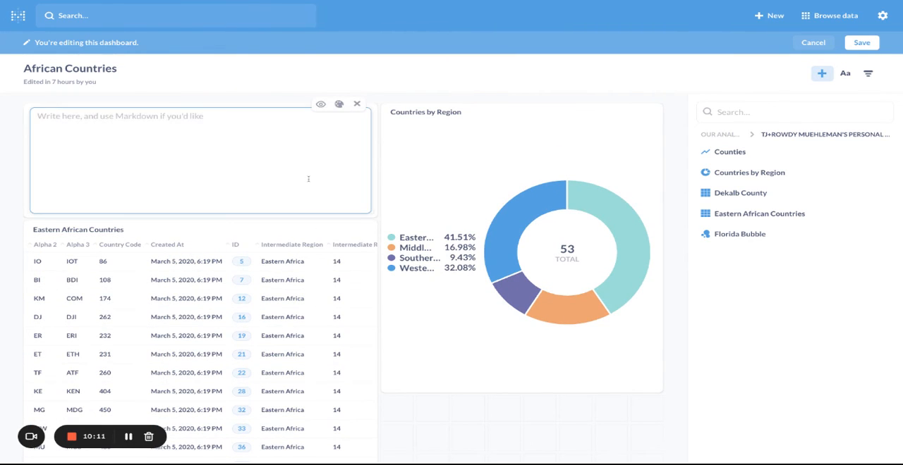
{"action": "type", "text": "Hello Wo"}
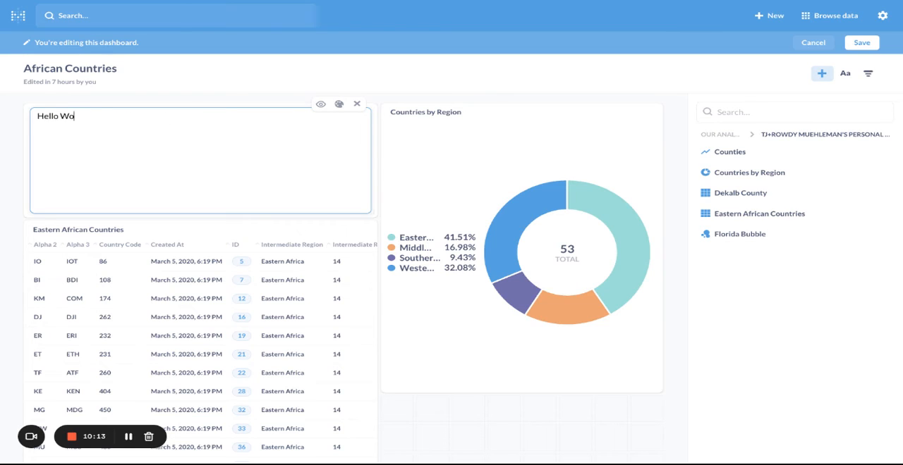
{"action": "type", "text": "rld ##"}
{"action": "type", "text": "##"}
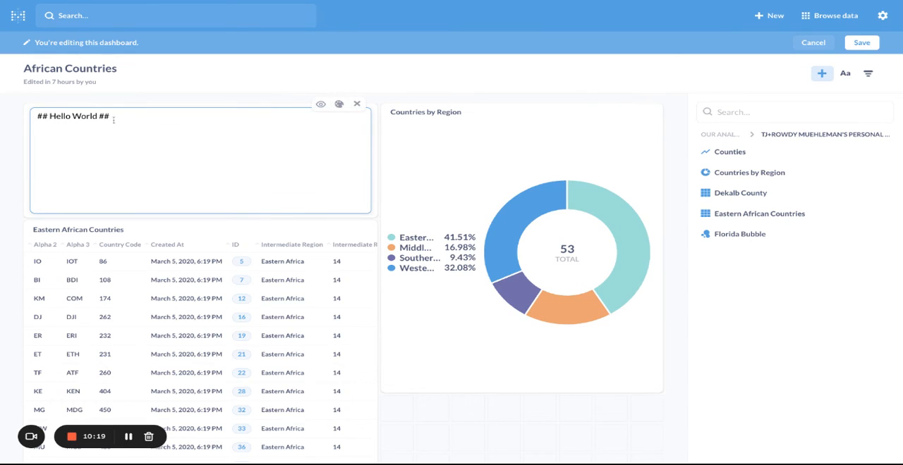
{"action": "left_click", "coordinate": [320, 104]}
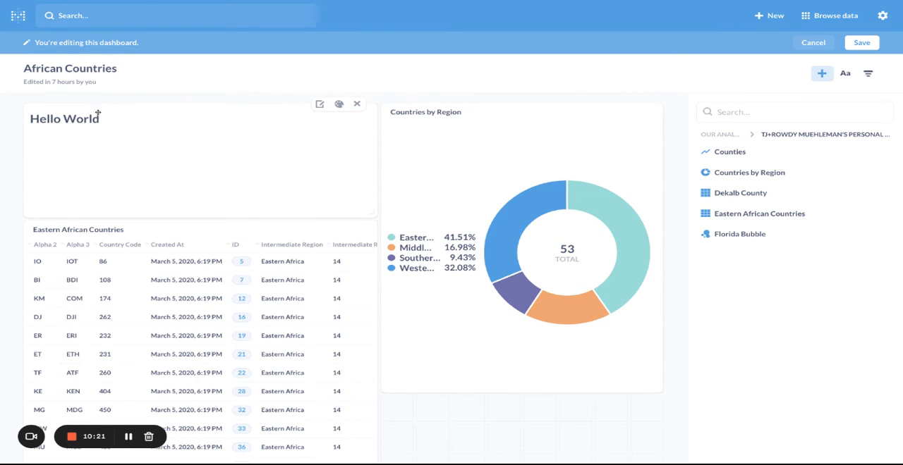
In the text card's visualization options, add the line "Welcome to our sample dashboard" below the heading, separated by a blank line.
{"action": "left_click", "coordinate": [338, 104]}
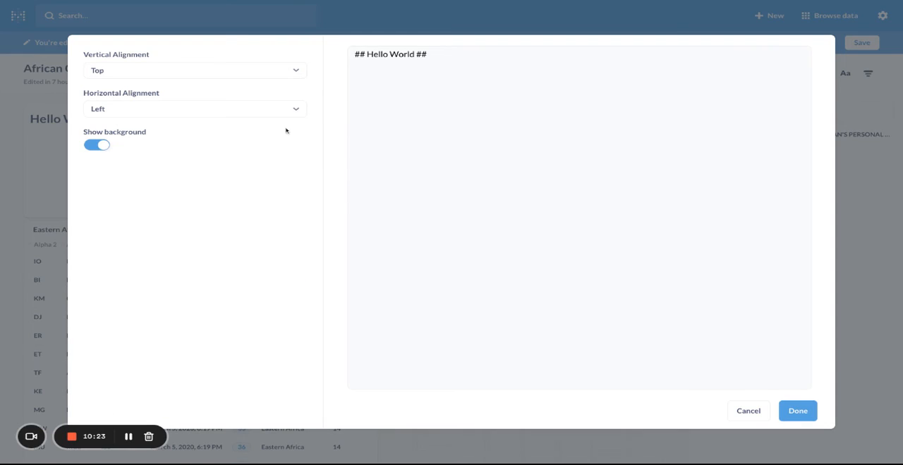
{"action": "left_click", "coordinate": [730, 212]}
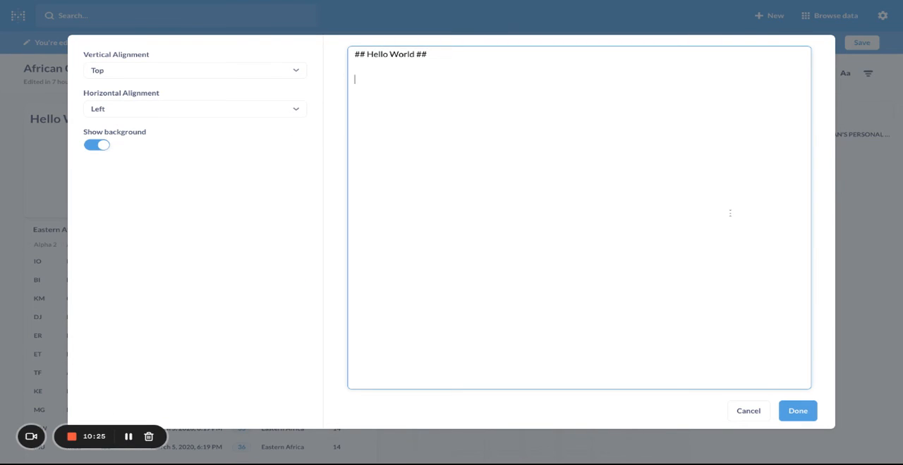
{"action": "type", "text": "Weco"}
{"action": "key", "text": "BackSpace"}
{"action": "key", "text": "BackSpace"}
{"action": "type", "text": ";c"}
{"action": "key", "text": "BackSpace"}
{"action": "type", "text": "ceom"}
{"action": "key", "text": "BackSpace"}
{"action": "key", "text": "BackSpace"}
{"action": "key", "text": "BackSpace"}
{"action": "type", "text": "ome to our sample dashboard"}
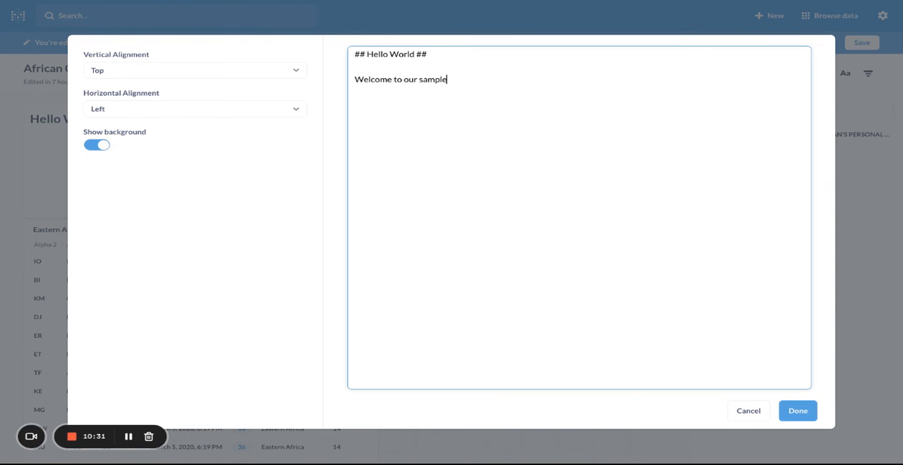
{"action": "left_click", "coordinate": [798, 411]}
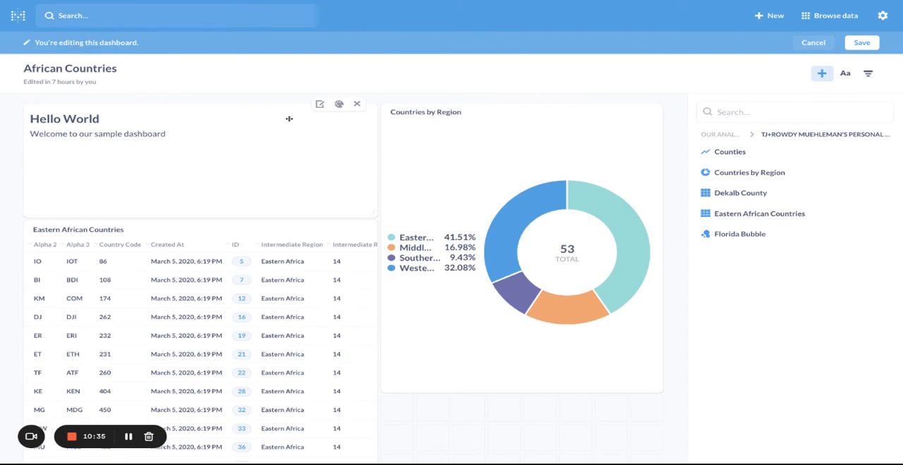
Shorten the text card, extend the Countries by Region chart down to the table's lower edge, and save the dashboard.
{"action": "left_click_drag", "start_coordinate": [372, 213], "coordinate": [371, 162]}
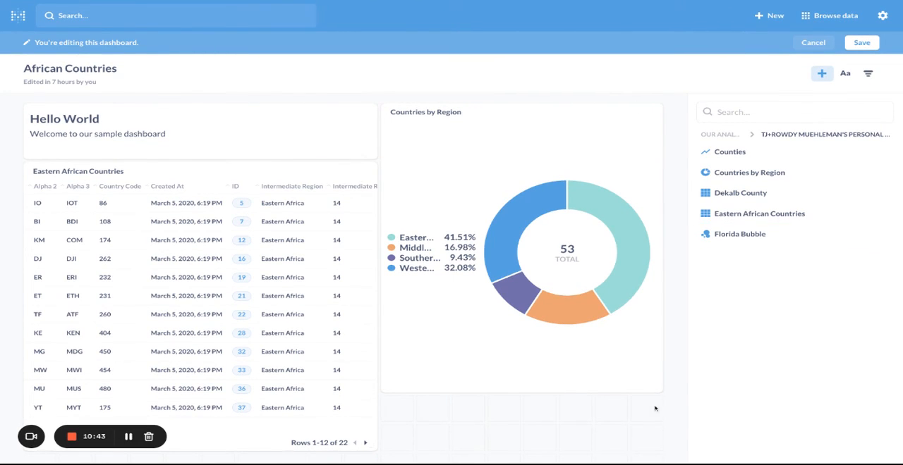
{"action": "left_click_drag", "start_coordinate": [656, 388], "coordinate": [655, 385]}
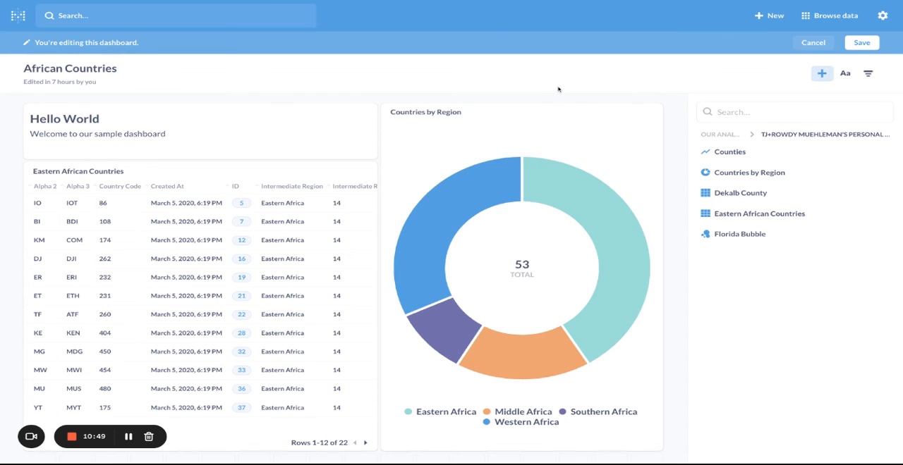
{"action": "left_click", "coordinate": [863, 44]}
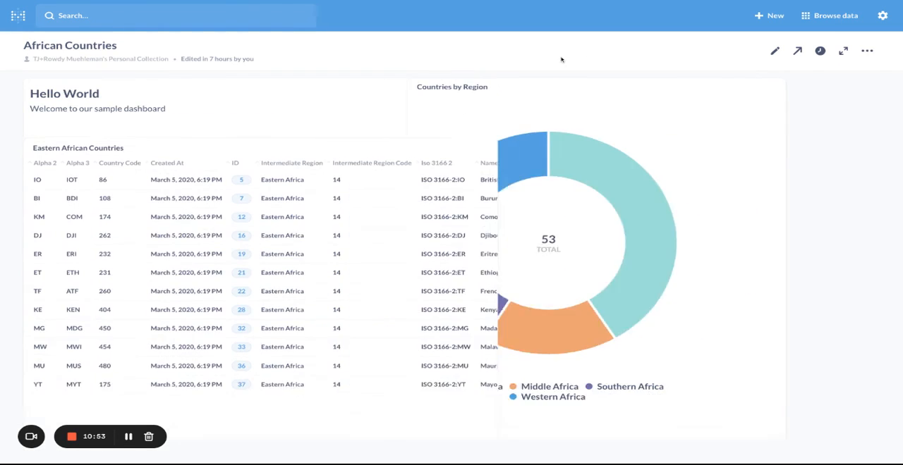
{"action": "scroll", "coordinate": [405, 229], "scroll_direction": "right", "scroll_amount": 5}
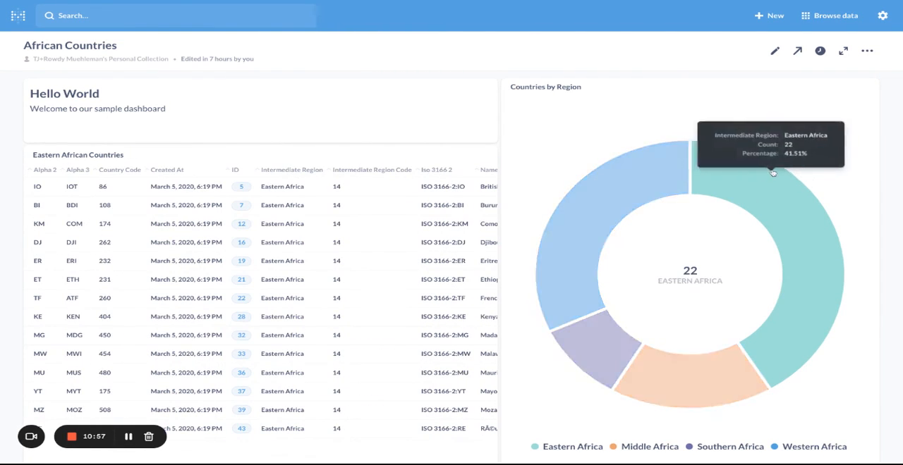
Examine the dashboard's email subscription options, and leave for the home page without setting up a subscription.
{"action": "left_click", "coordinate": [799, 51]}
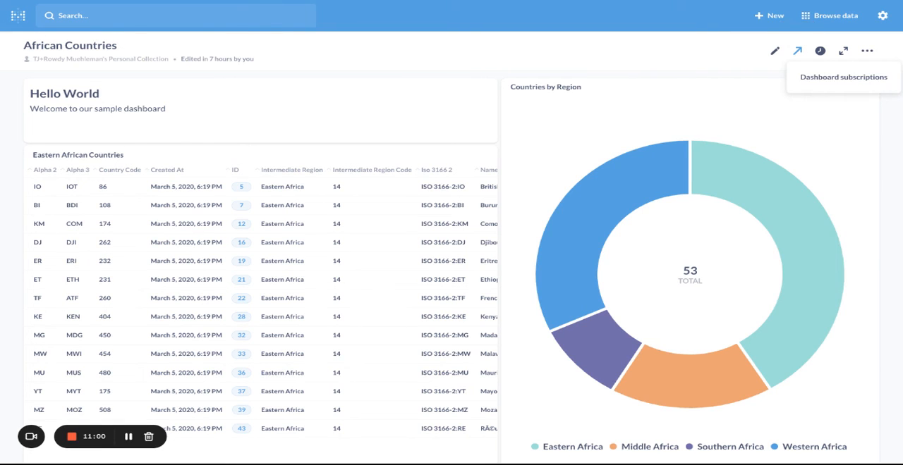
{"action": "left_click", "coordinate": [821, 77]}
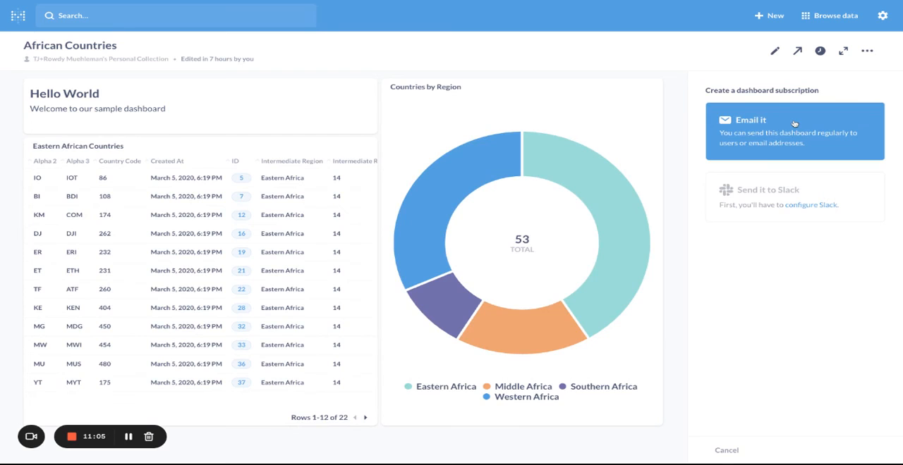
{"action": "left_click", "coordinate": [793, 123]}
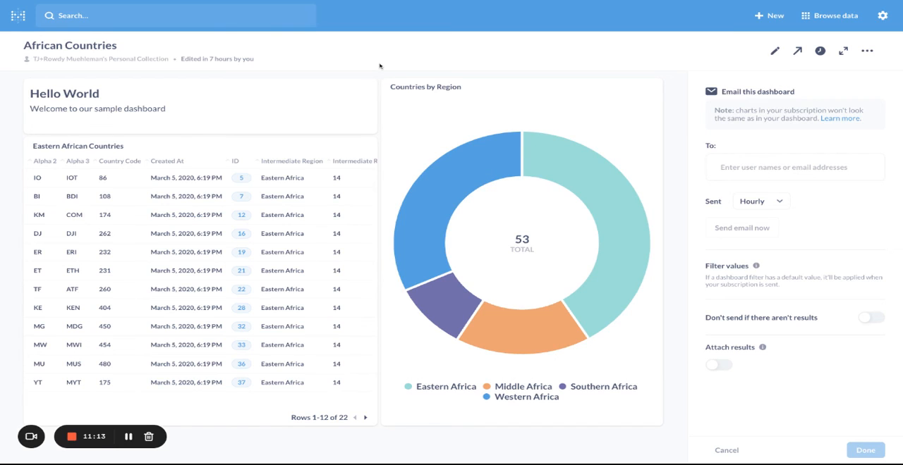
{"action": "left_click", "coordinate": [18, 15]}
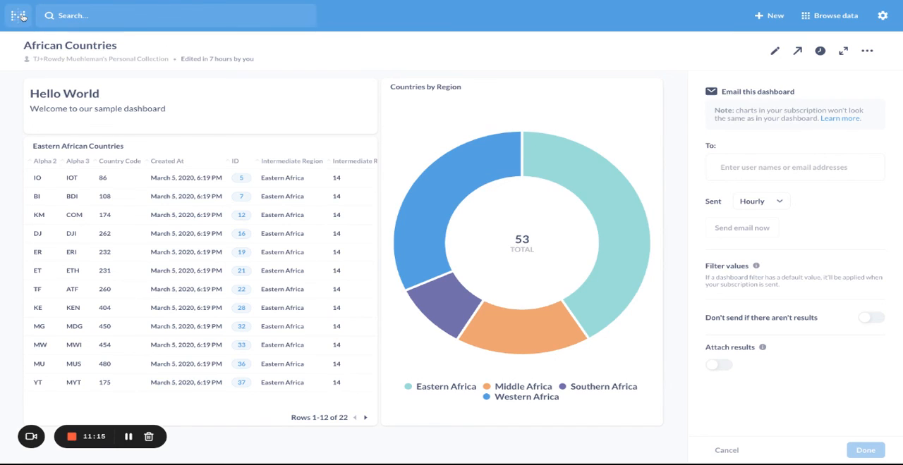